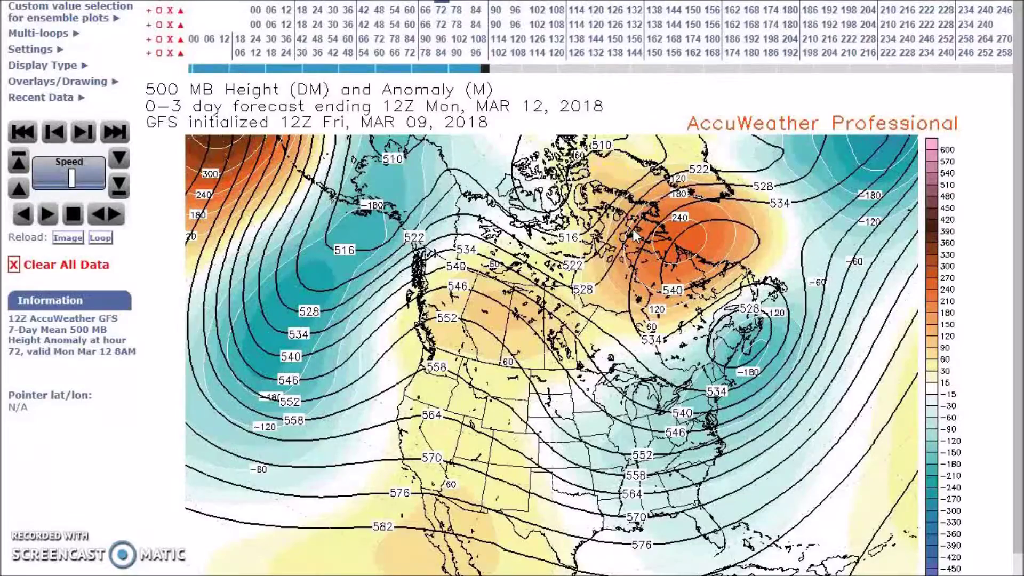
Call up the GFS precipitation map for hour 102 and the ECMWF EPS Control MSLP and QPF map for hour 0.
{"action": "mouse_move", "coordinate": [458, 2]}
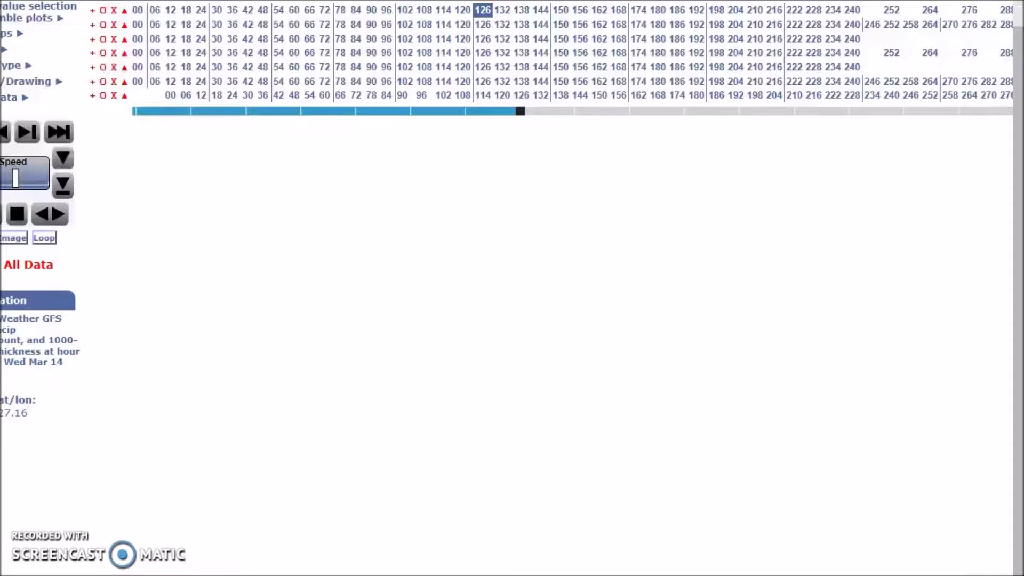
{"action": "left_click", "coordinate": [463, 9]}
{"action": "left_click", "coordinate": [405, 10]}
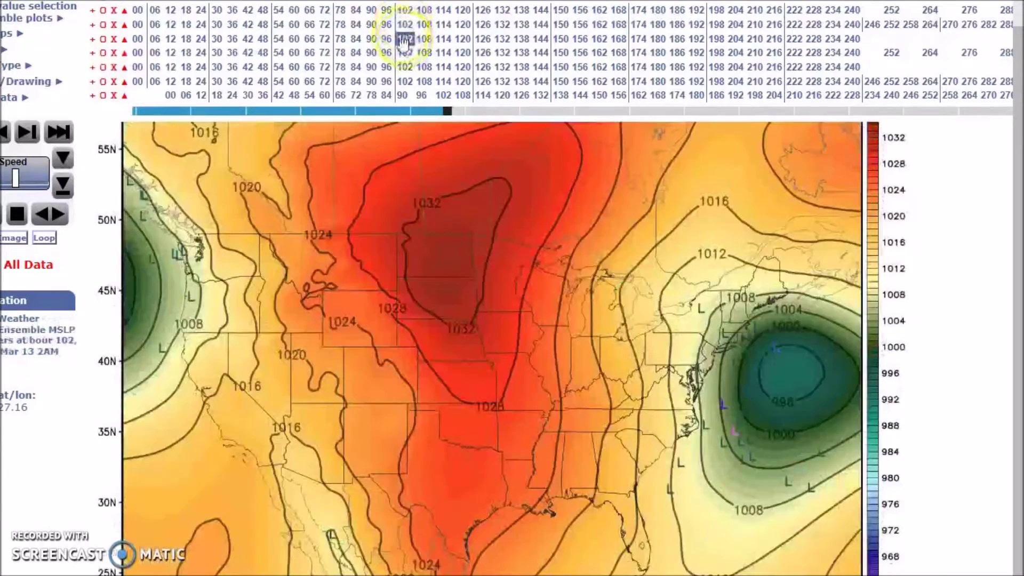
{"action": "left_click", "coordinate": [403, 24]}
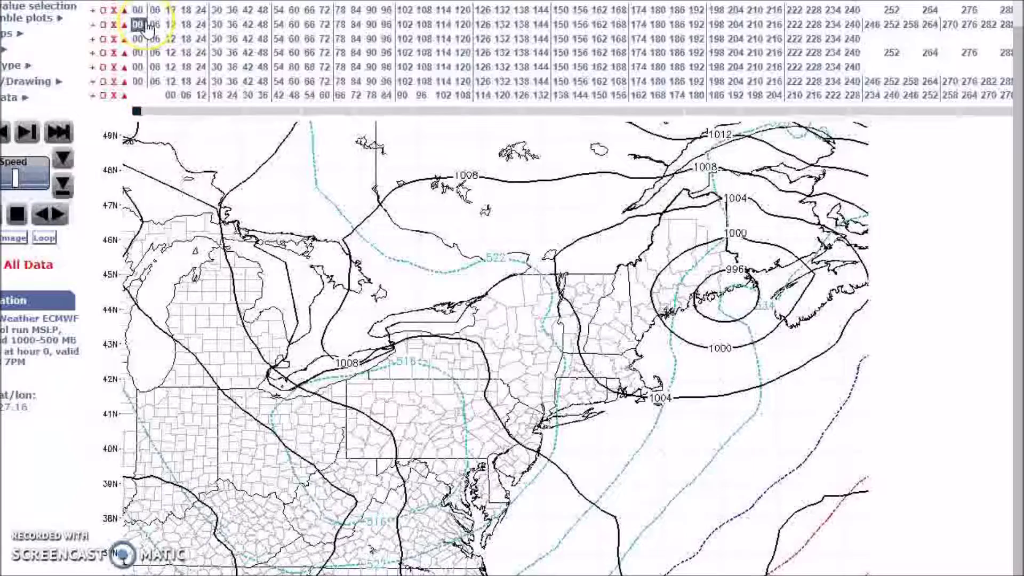
{"action": "scroll", "coordinate": [144, 26], "scroll_direction": "up", "scroll_amount": 2}
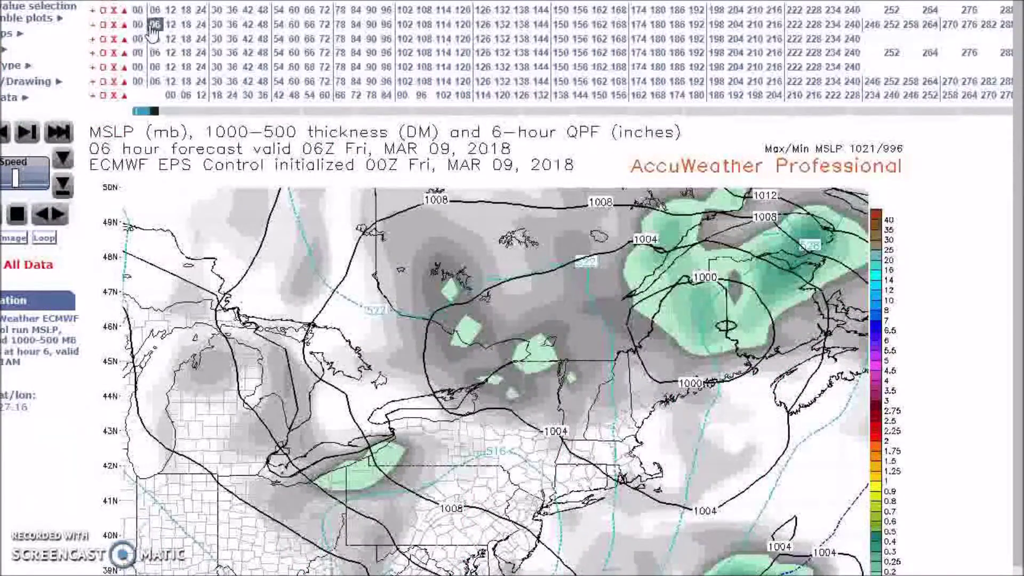
Step through the ECMWF EPS Control MSLP and 6-hour QPF maps from forecast hour 12 to 48.
{"action": "left_click", "coordinate": [170, 28]}
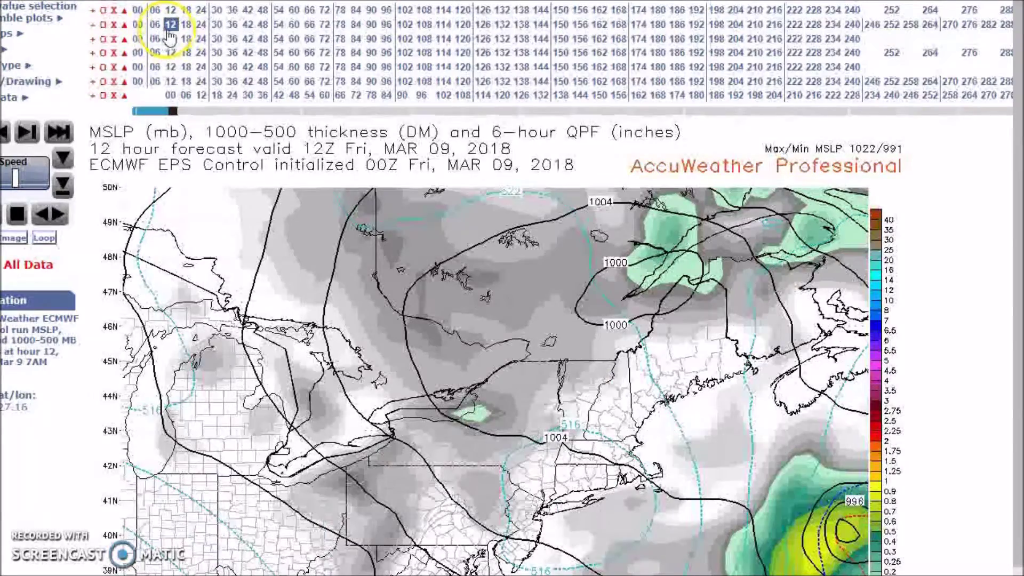
{"action": "left_click", "coordinate": [182, 30]}
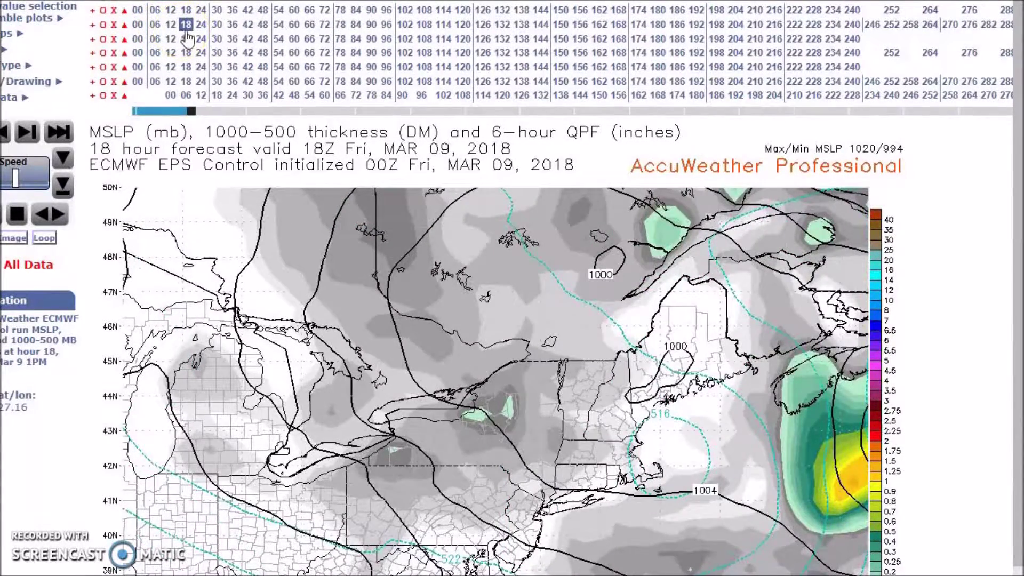
{"action": "left_click", "coordinate": [201, 32]}
{"action": "left_click", "coordinate": [217, 32]}
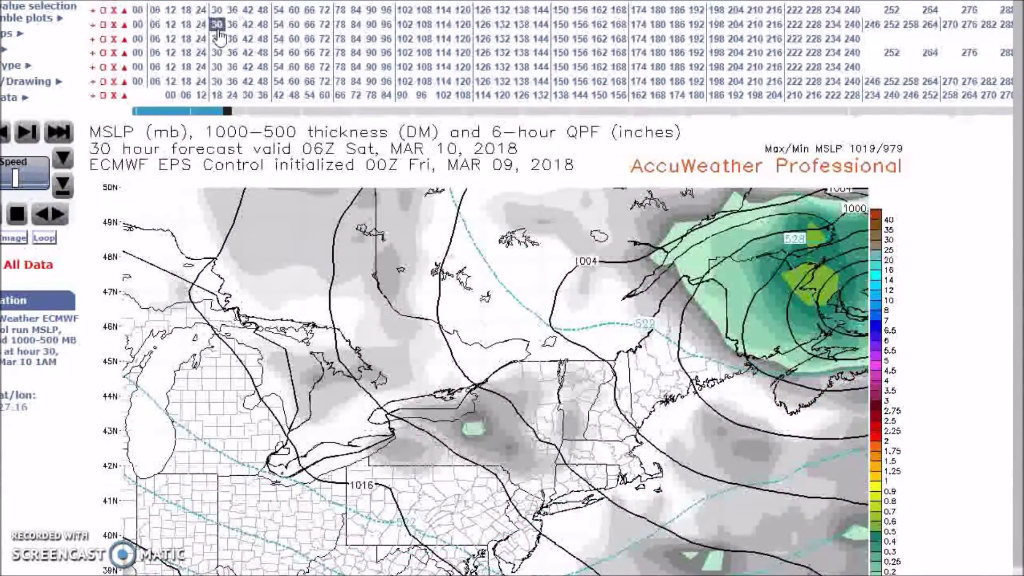
{"action": "left_click", "coordinate": [232, 26]}
{"action": "left_click", "coordinate": [247, 30]}
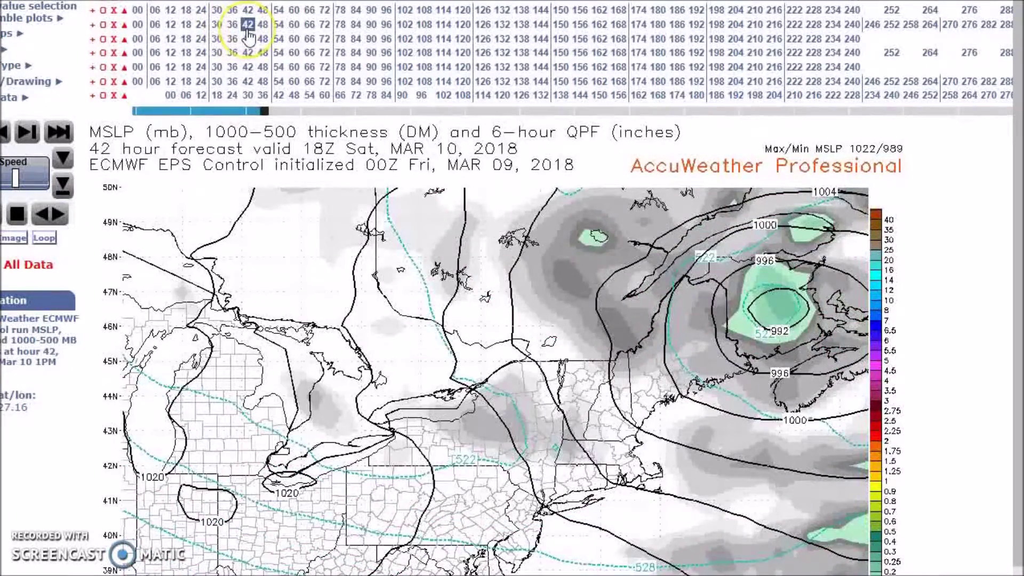
{"action": "left_click", "coordinate": [261, 28]}
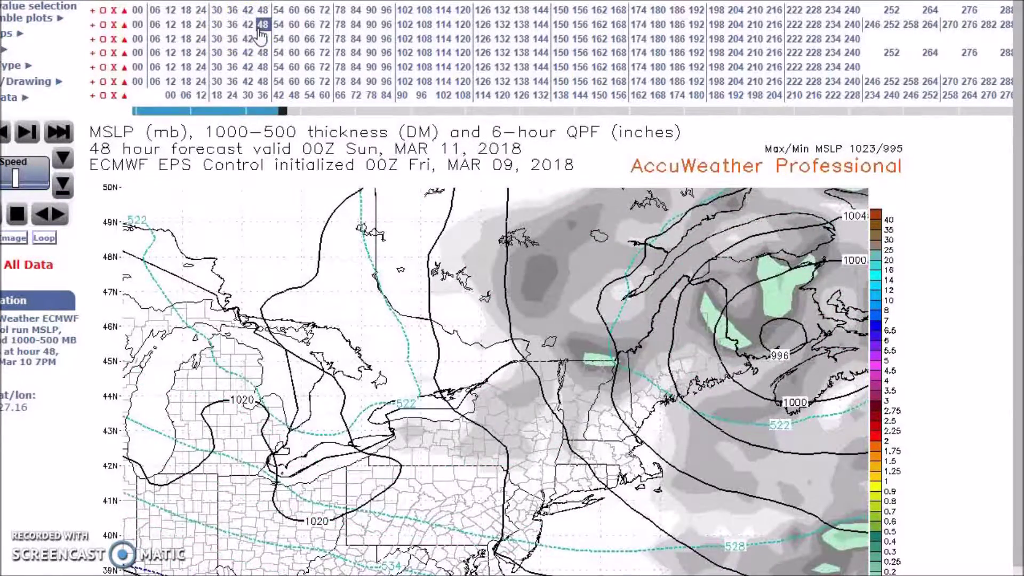
Examine the lower part of the ECMWF EPS Control QPF maps, advancing from around hour 48 to hour 102.
{"action": "scroll", "coordinate": [276, 30], "scroll_direction": "down", "scroll_amount": 2}
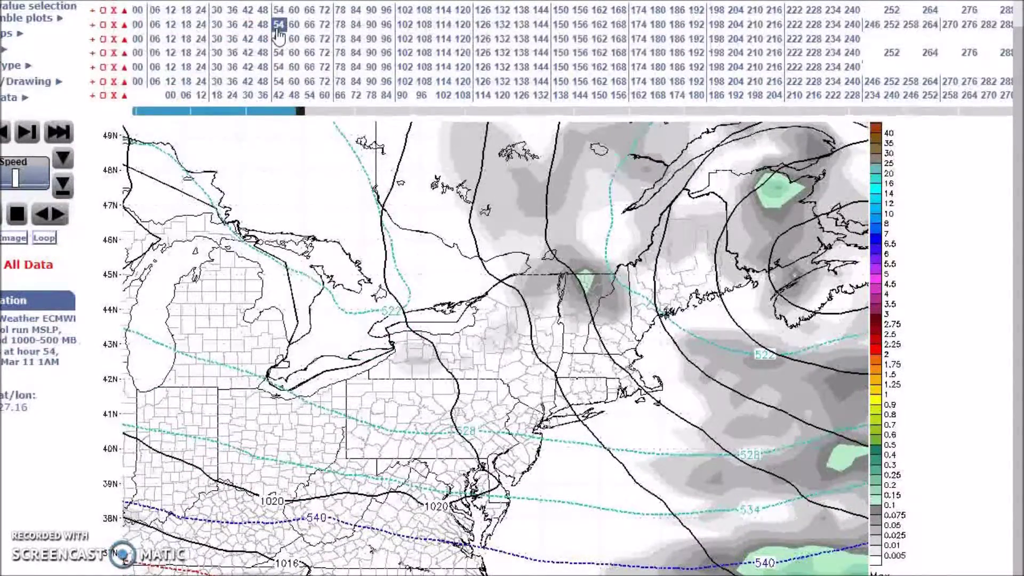
{"action": "left_click", "coordinate": [240, 31]}
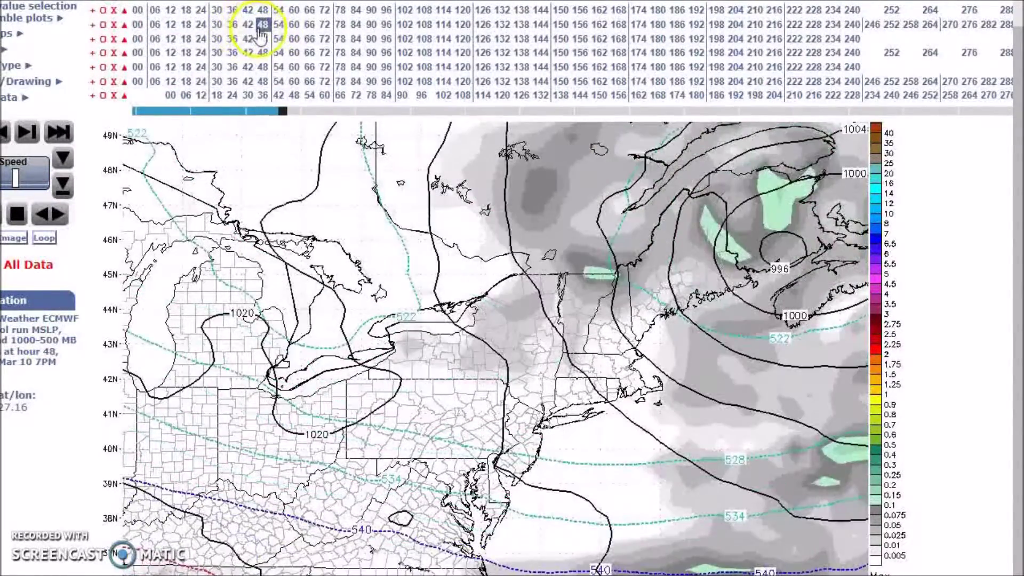
{"action": "left_click", "coordinate": [309, 25]}
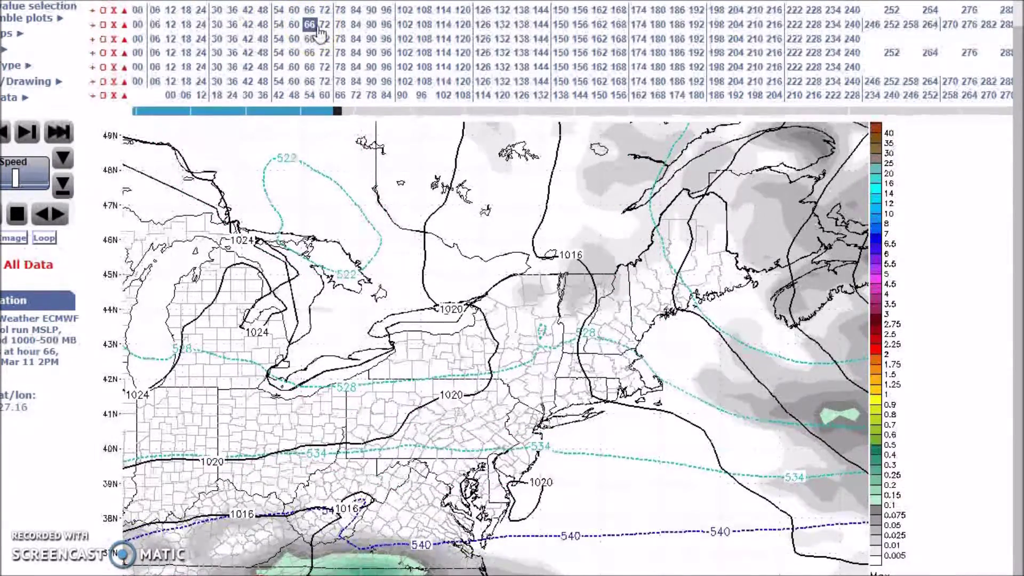
{"action": "left_click", "coordinate": [340, 25]}
{"action": "left_click", "coordinate": [355, 25]}
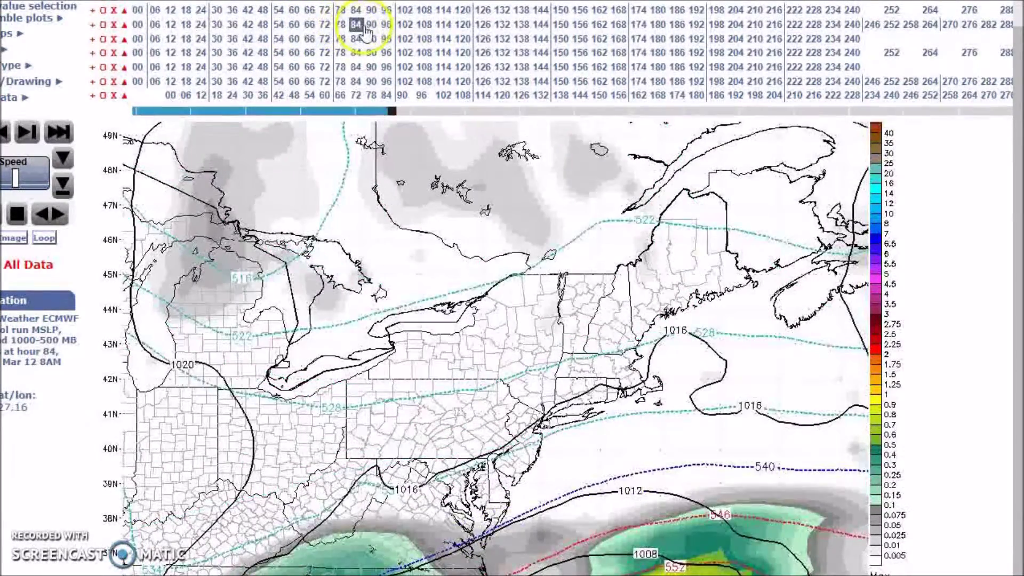
{"action": "left_click", "coordinate": [372, 25]}
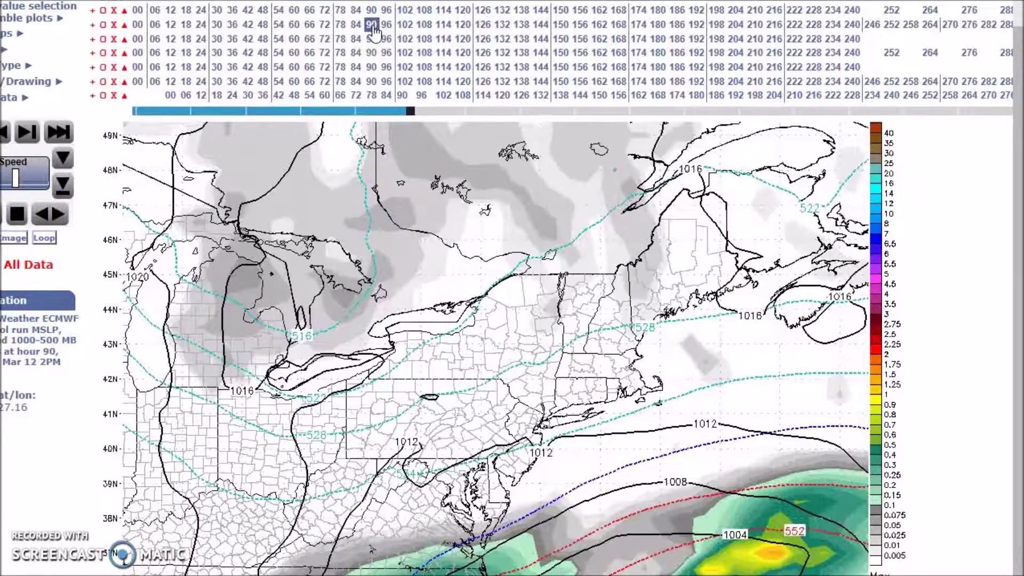
{"action": "left_click", "coordinate": [386, 25]}
{"action": "left_click", "coordinate": [405, 25]}
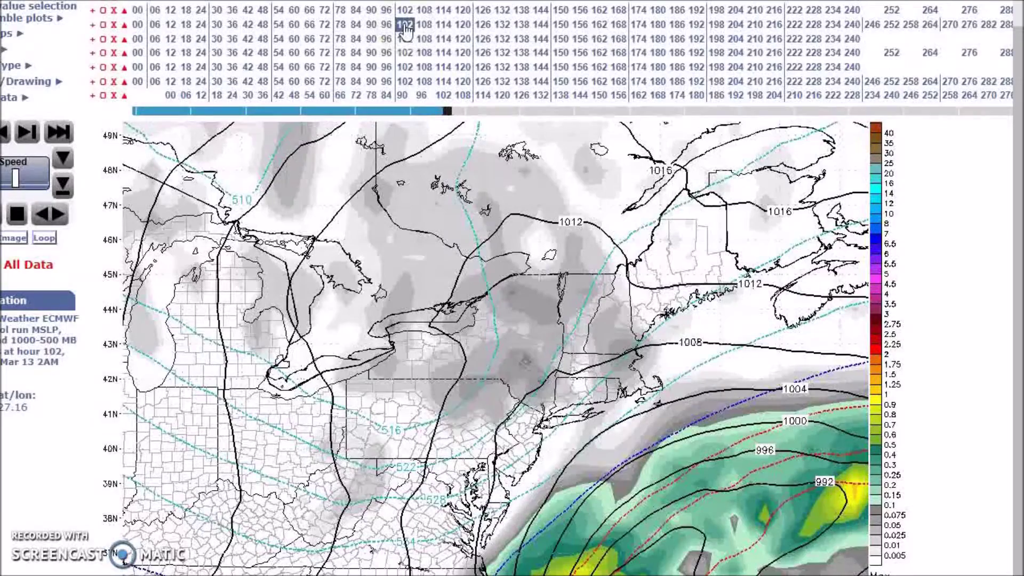
Switch between the GFS and ECMWF EPS Control precipitation maps at forecast hour 6 to compare them.
{"action": "left_click", "coordinate": [278, 10]}
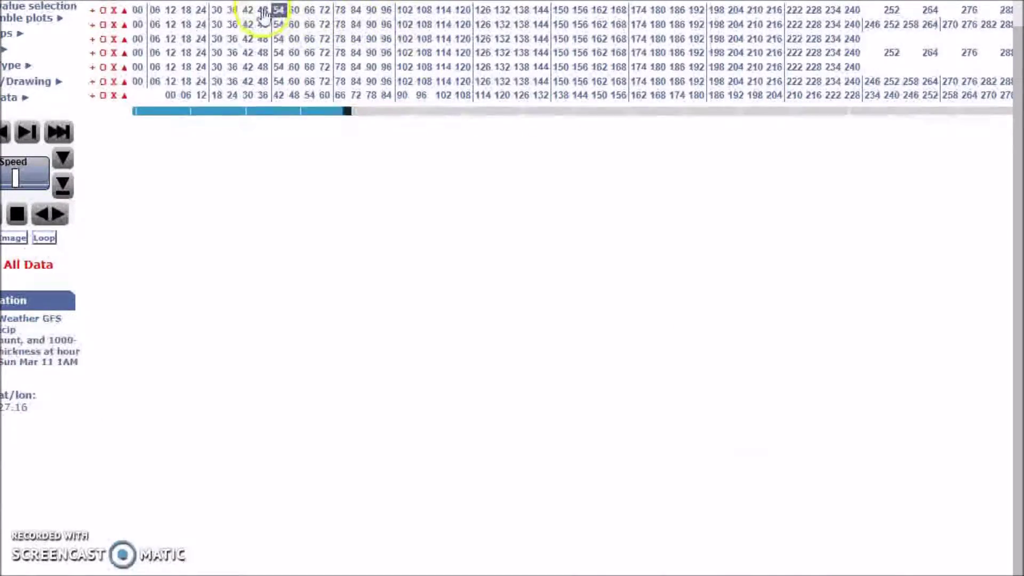
{"action": "left_click", "coordinate": [155, 10]}
{"action": "left_click", "coordinate": [138, 24]}
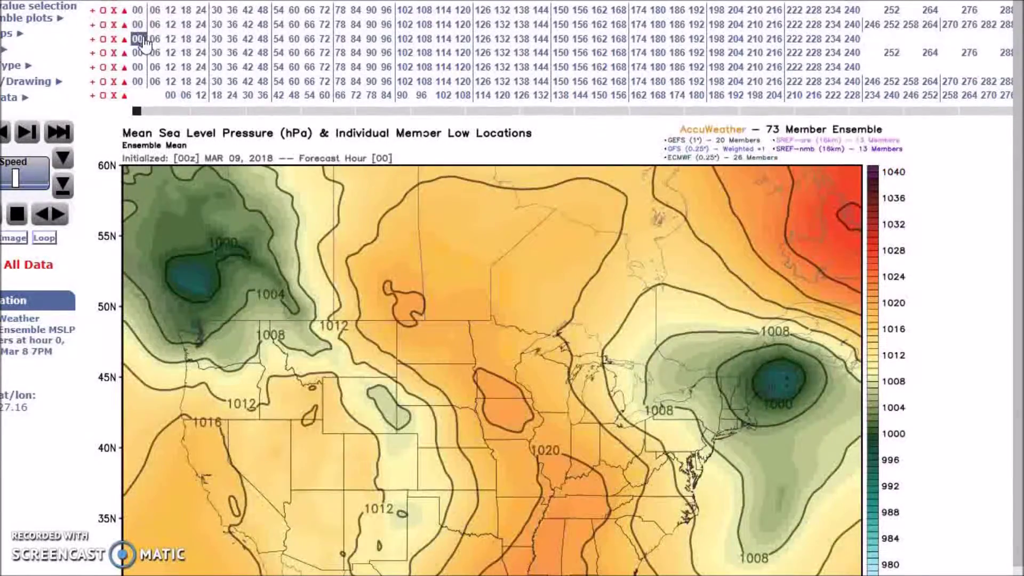
{"action": "left_click", "coordinate": [155, 26]}
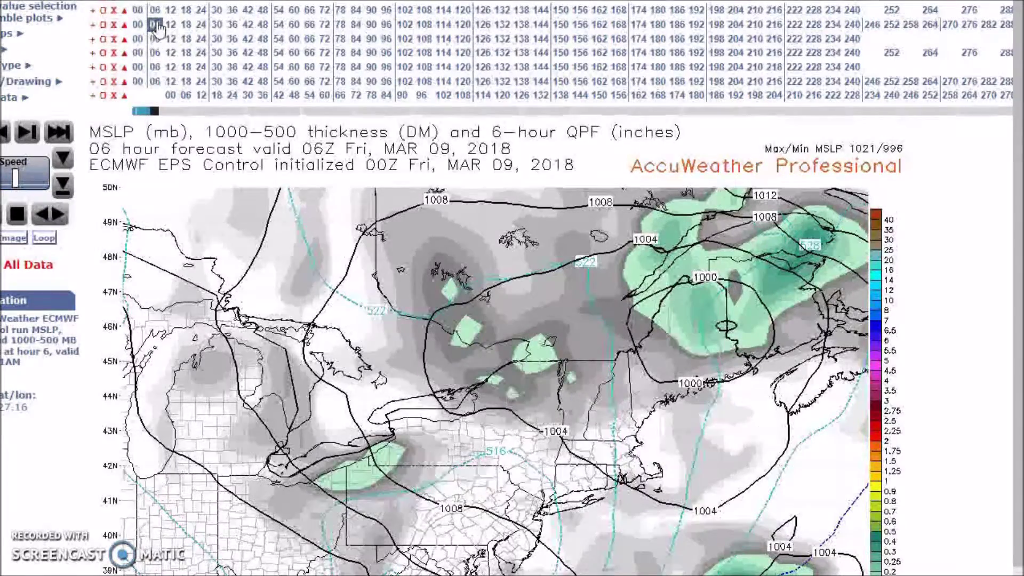
{"action": "left_click", "coordinate": [157, 12]}
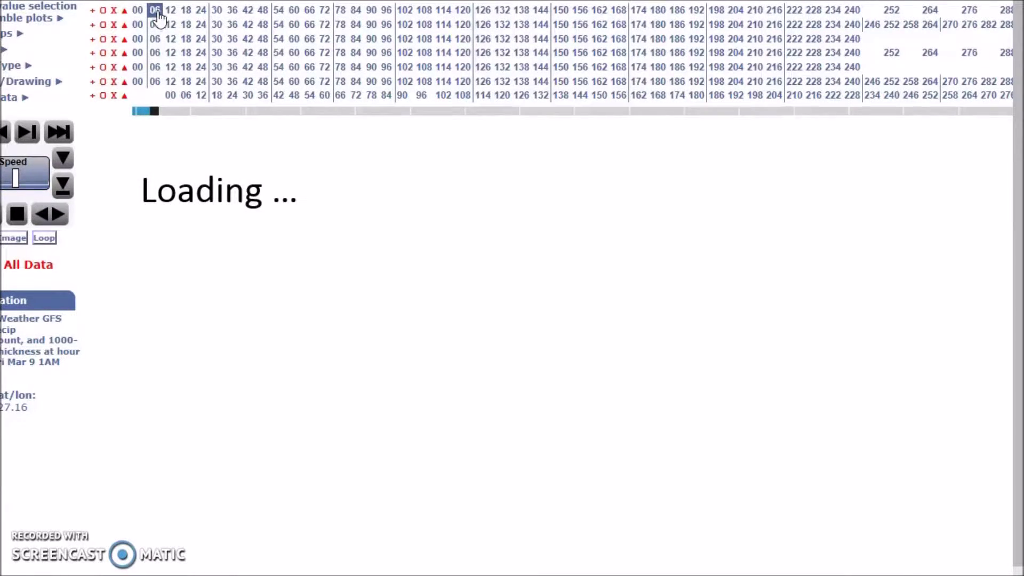
{"action": "left_click", "coordinate": [155, 25]}
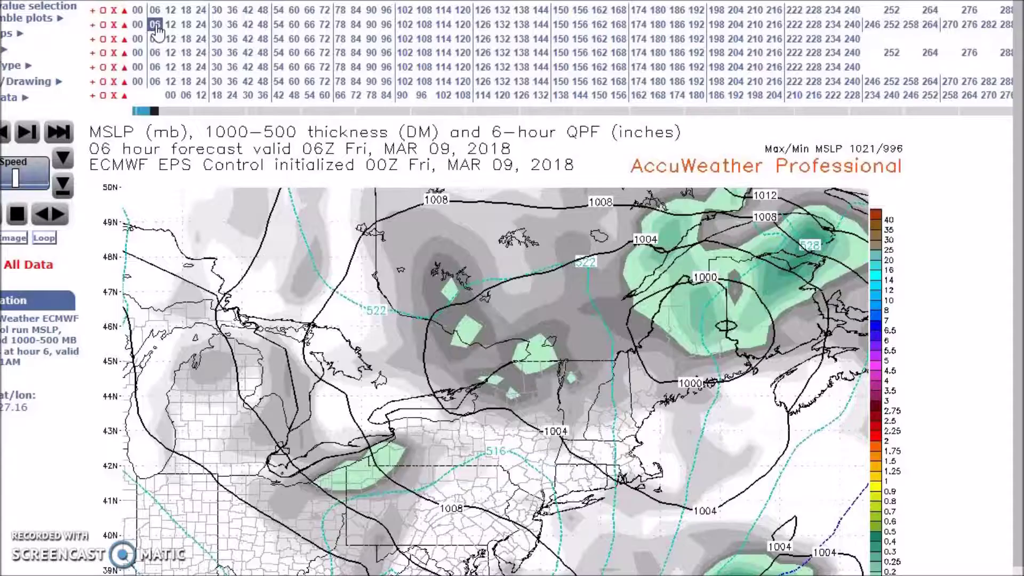
Follow the ensemble mean sea level pressure and member low locations from hour 6 to 84, checking the ECMWF QPF maps at hours 24 and 30.
{"action": "left_click", "coordinate": [155, 39]}
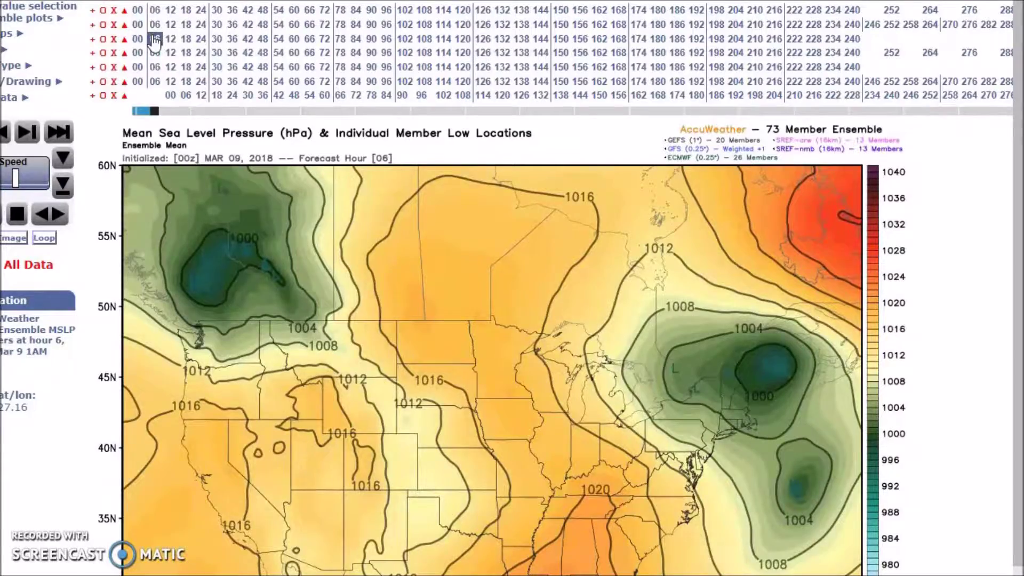
{"action": "left_click", "coordinate": [185, 39]}
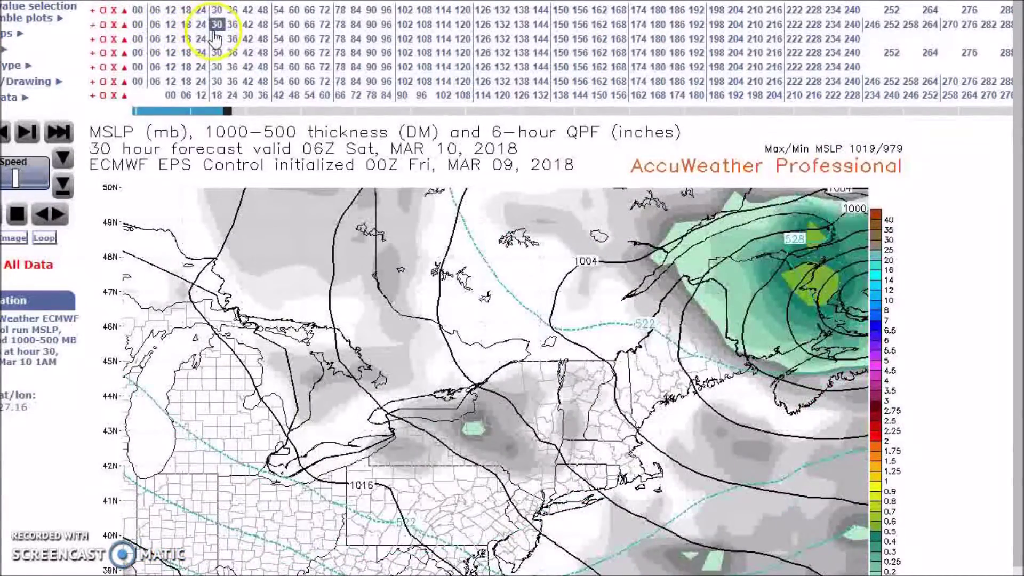
{"action": "mouse_move", "coordinate": [206, 29]}
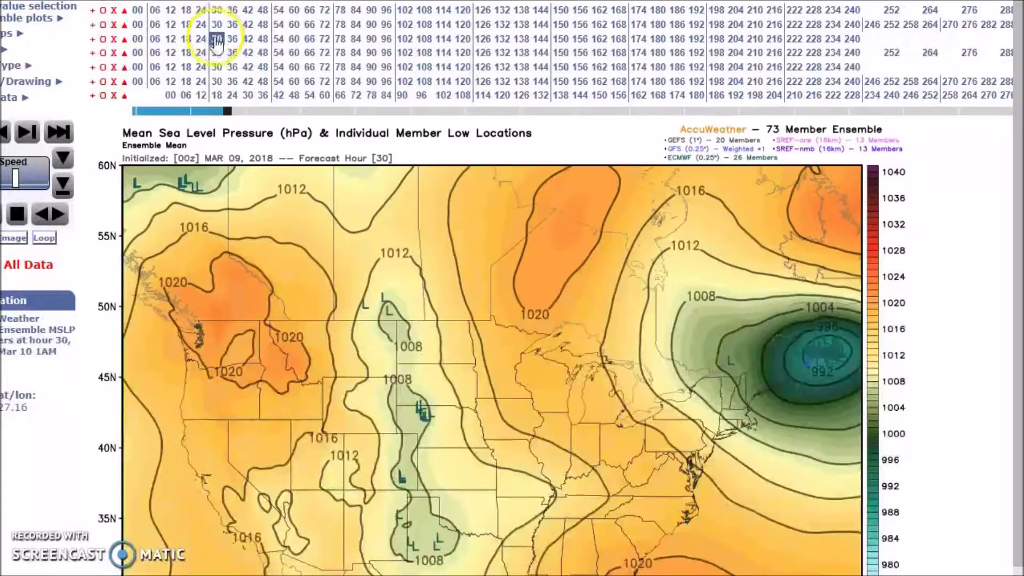
{"action": "left_click", "coordinate": [218, 39]}
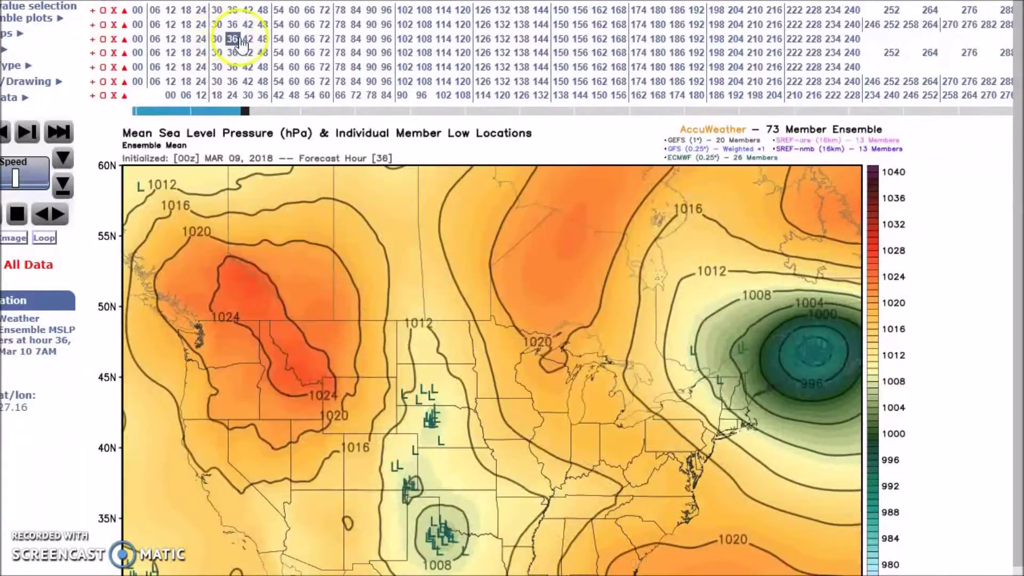
{"action": "mouse_move", "coordinate": [290, 44]}
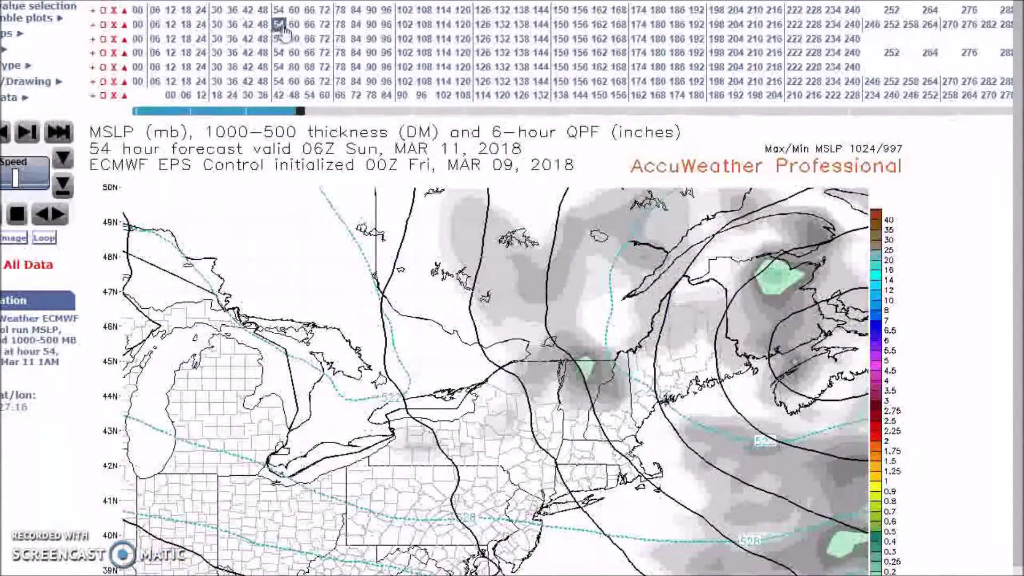
{"action": "mouse_move", "coordinate": [312, 27]}
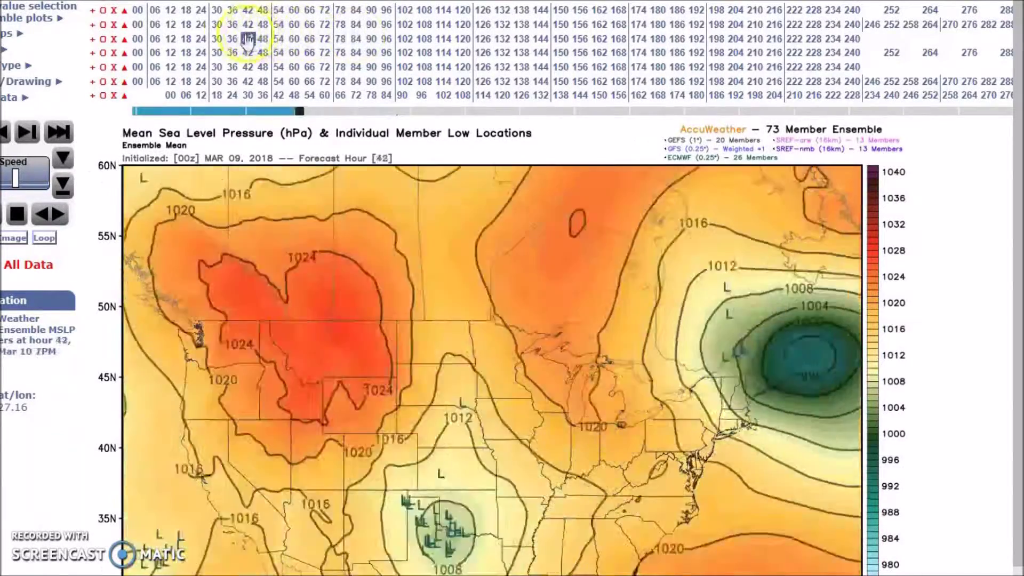
View the 2-meter temperature anomaly maps for GEFS hour 54 and GFS hour 60, and the ensemble mean pressure map for hour 60.
{"action": "mouse_move", "coordinate": [172, 39]}
{"action": "mouse_move", "coordinate": [139, 40]}
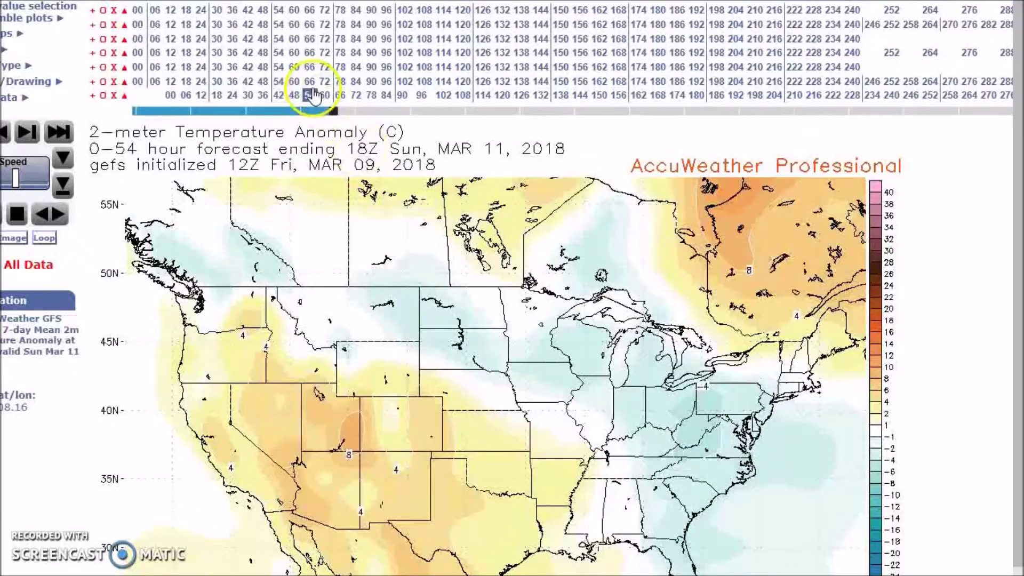
{"action": "mouse_move", "coordinate": [278, 67]}
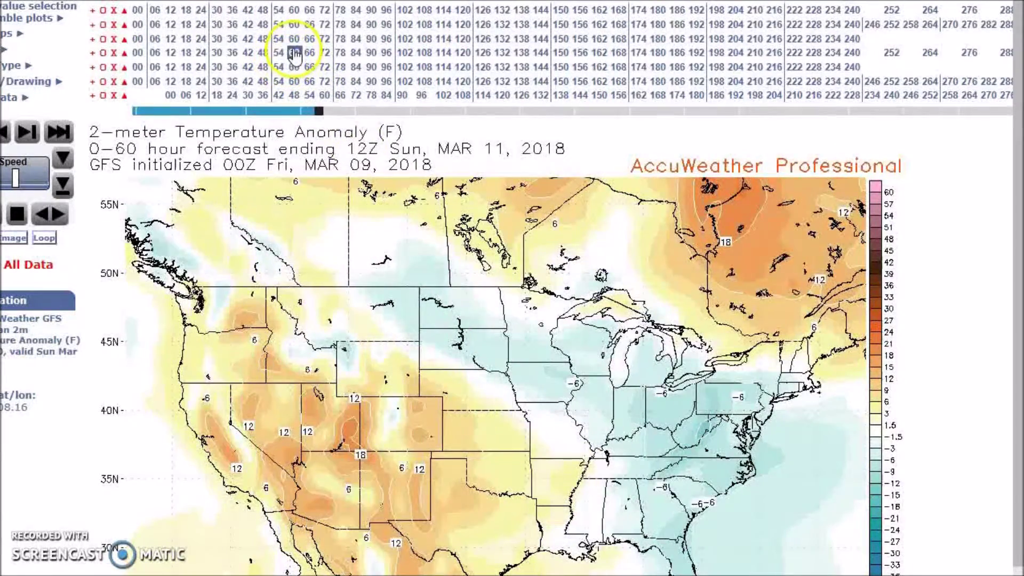
{"action": "mouse_move", "coordinate": [294, 43]}
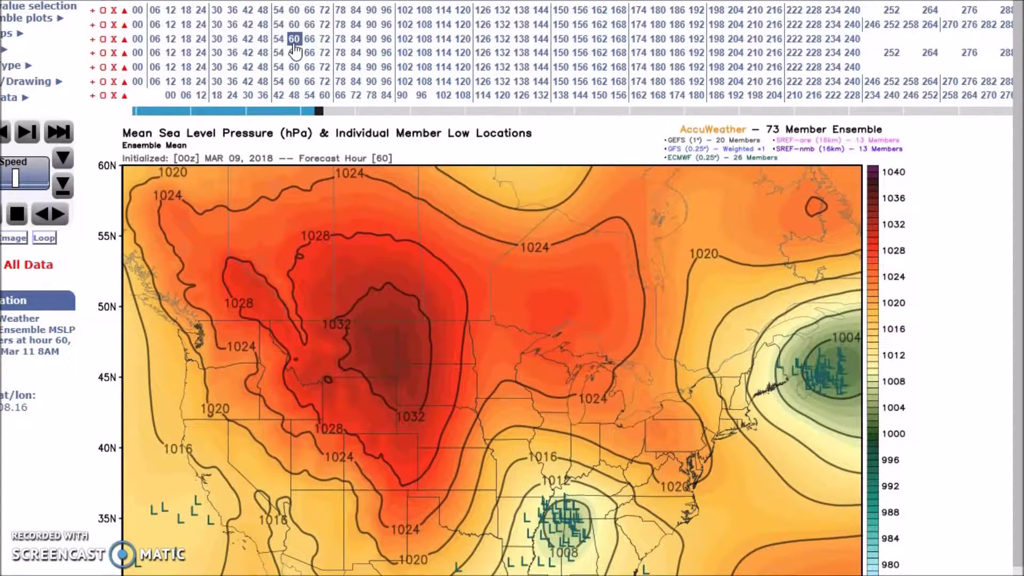
Compare the ensemble mean pressure maps at hours 54, 60 and 66, including the ECMWF 2-meter temperature anomaly map at hour 66.
{"action": "left_click", "coordinate": [310, 40]}
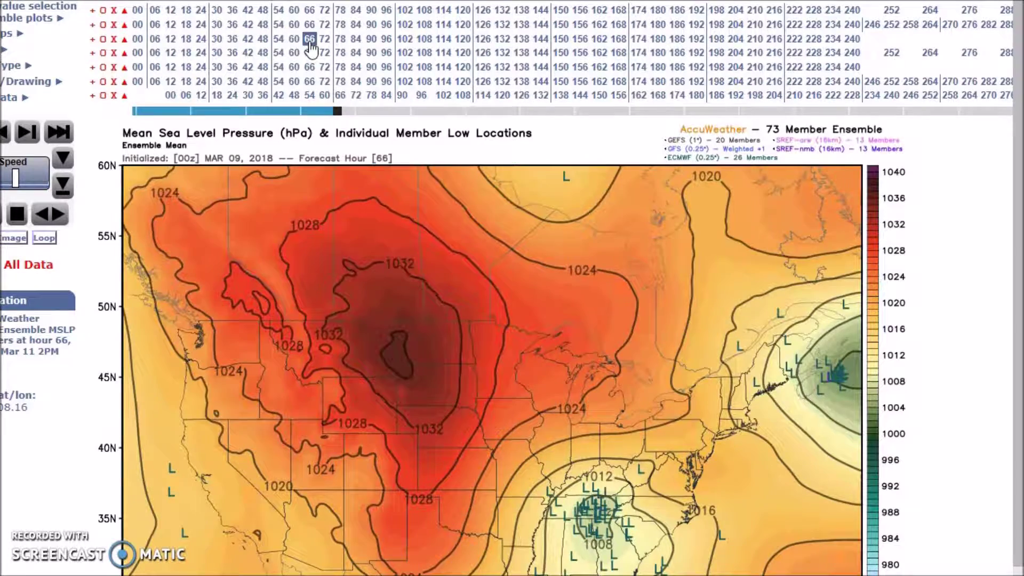
{"action": "left_click", "coordinate": [286, 42]}
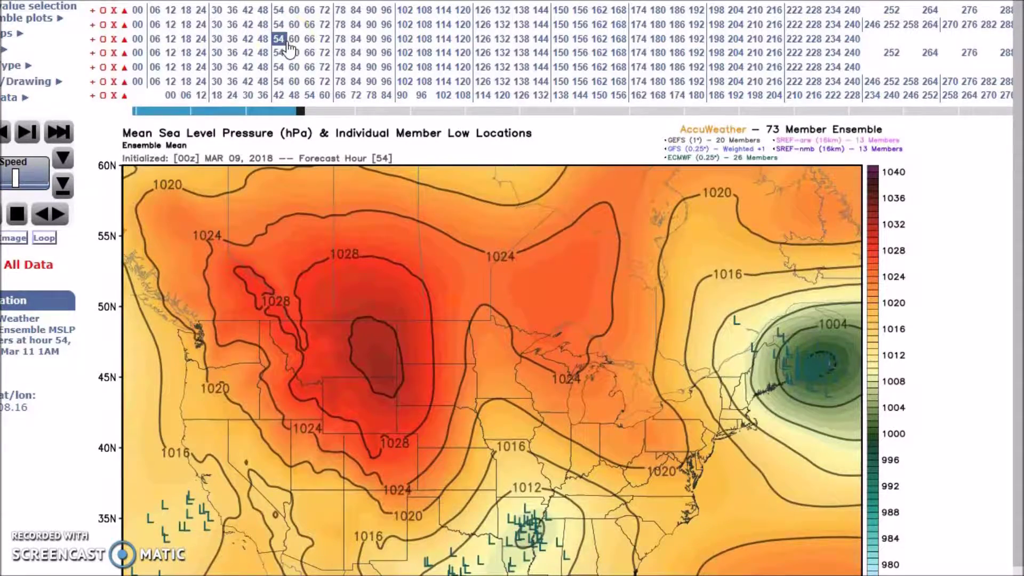
{"action": "left_click", "coordinate": [292, 41]}
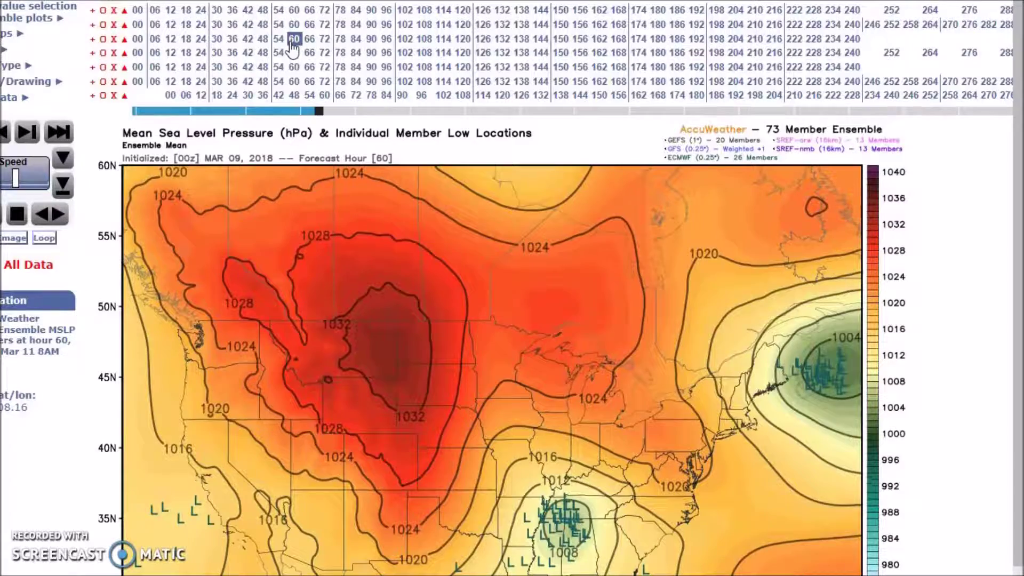
{"action": "left_click", "coordinate": [309, 41]}
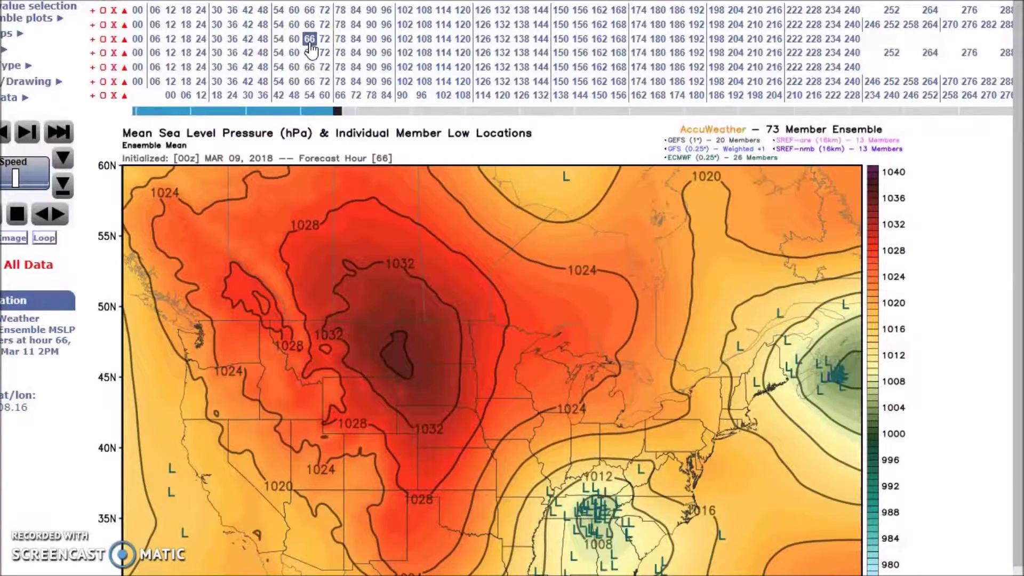
{"action": "left_click", "coordinate": [298, 43]}
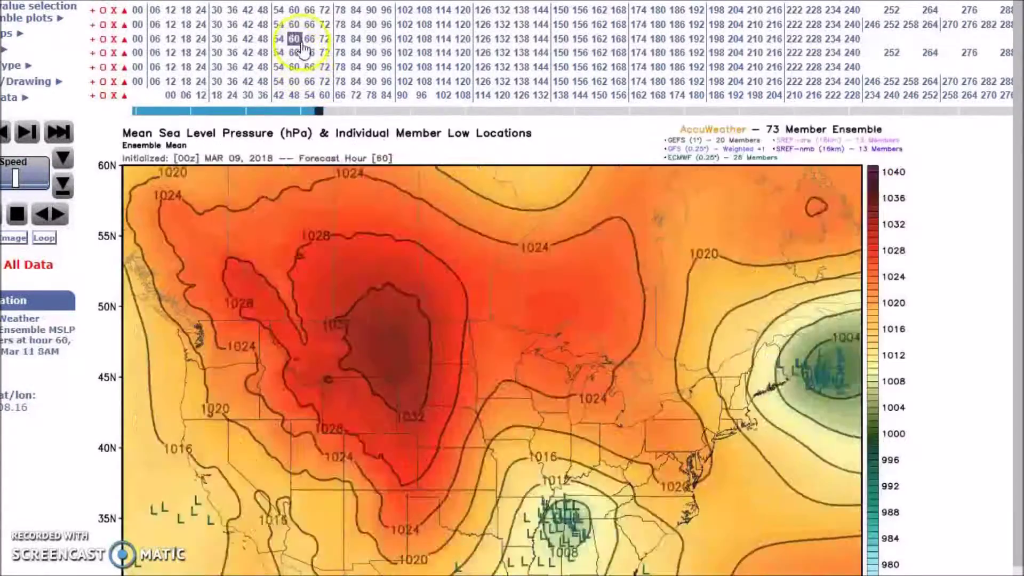
{"action": "left_click", "coordinate": [309, 41]}
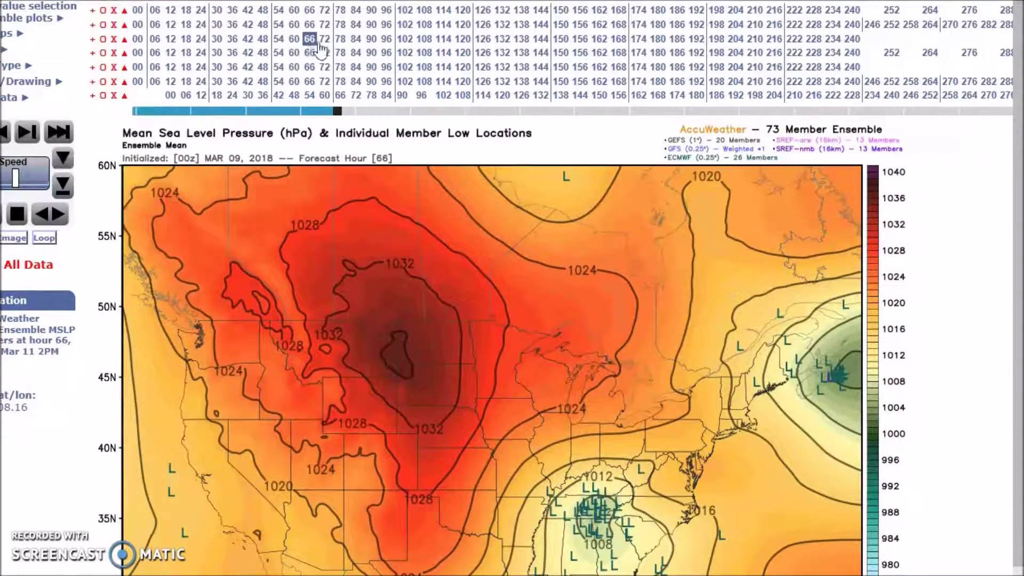
Follow the ensemble mean pressure maps at hours 78, 90 and 102, checking the ECMWF and GEFS 2-meter temperature anomalies at hour 84.
{"action": "left_click", "coordinate": [339, 41]}
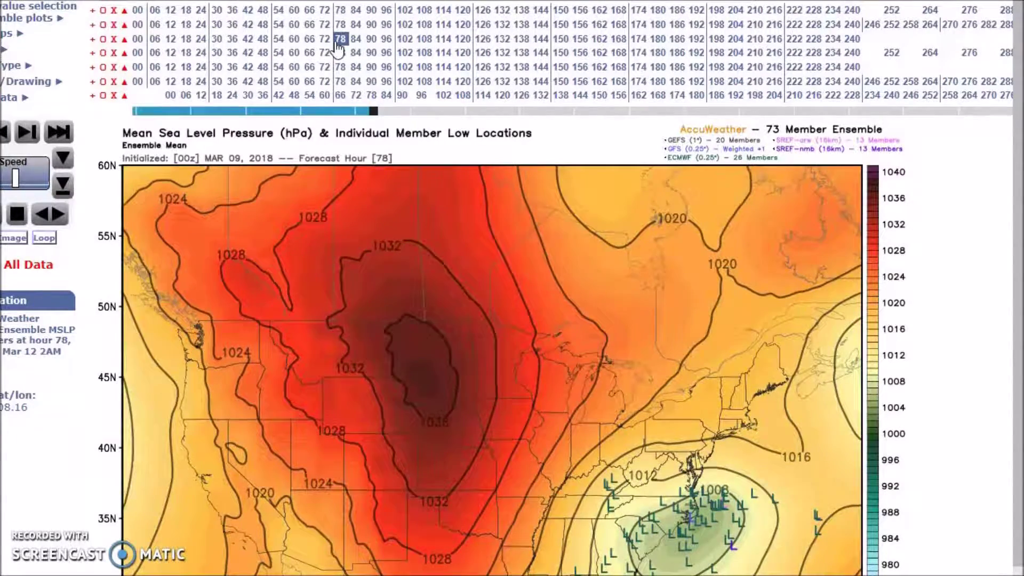
{"action": "left_click", "coordinate": [676, 515]}
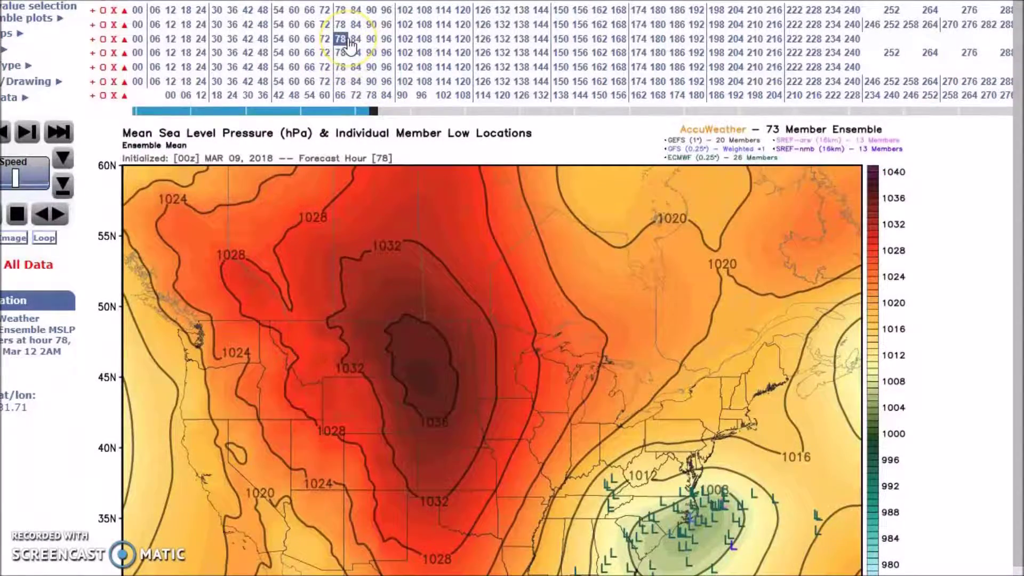
{"action": "mouse_move", "coordinate": [356, 42]}
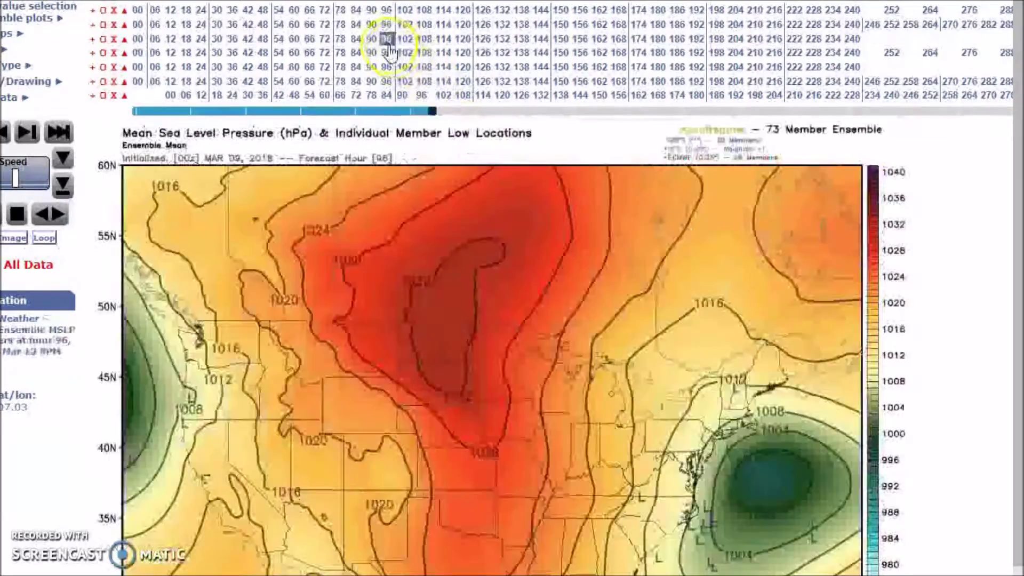
{"action": "mouse_move", "coordinate": [406, 39]}
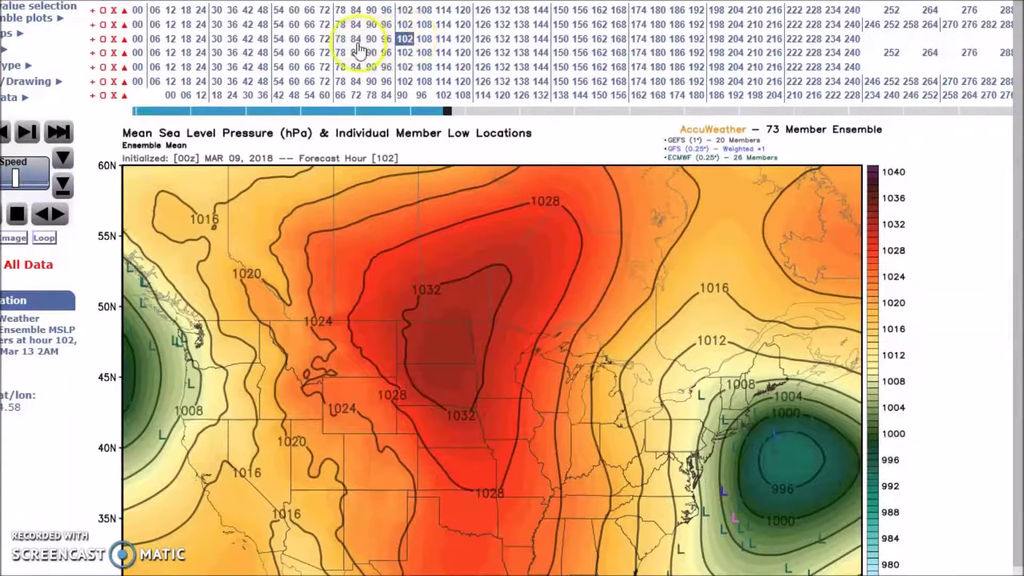
{"action": "left_click", "coordinate": [386, 94]}
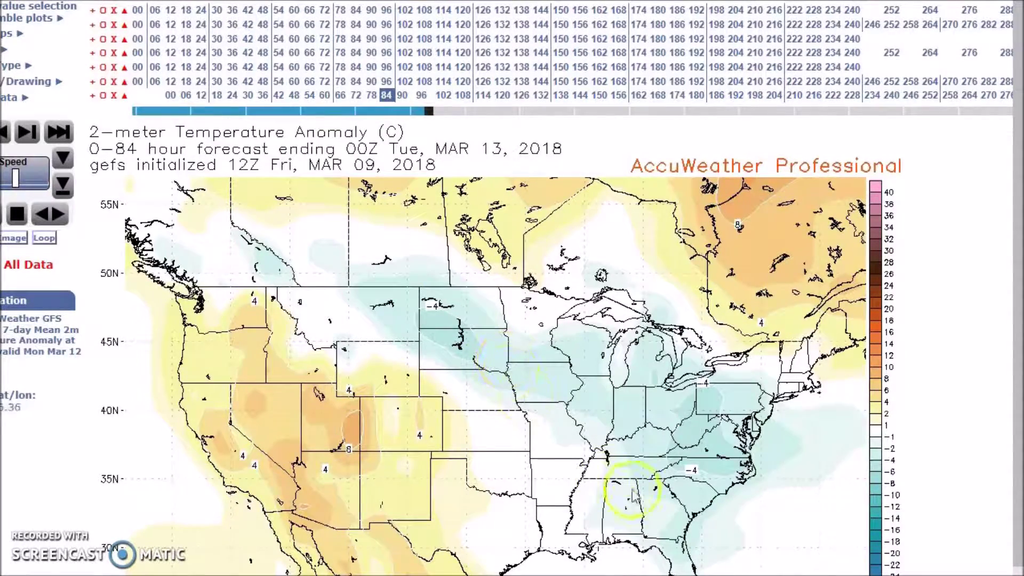
Examine the animated color water vapor satellite imagery over the eastern Pacific and the western United States on the Hurricane Center page.
{"action": "left_click", "coordinate": [541, 24]}
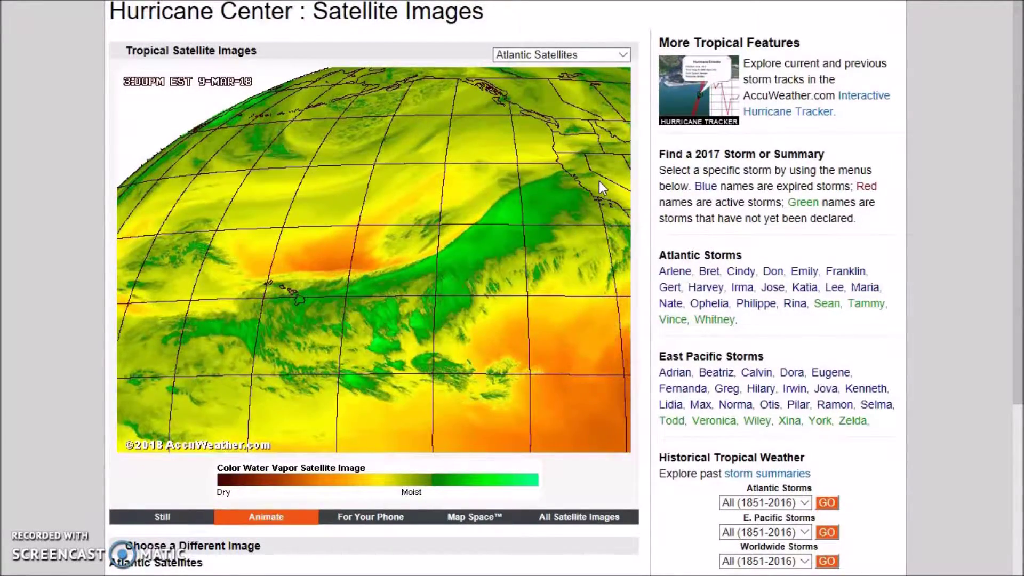
{"action": "left_click", "coordinate": [609, 175]}
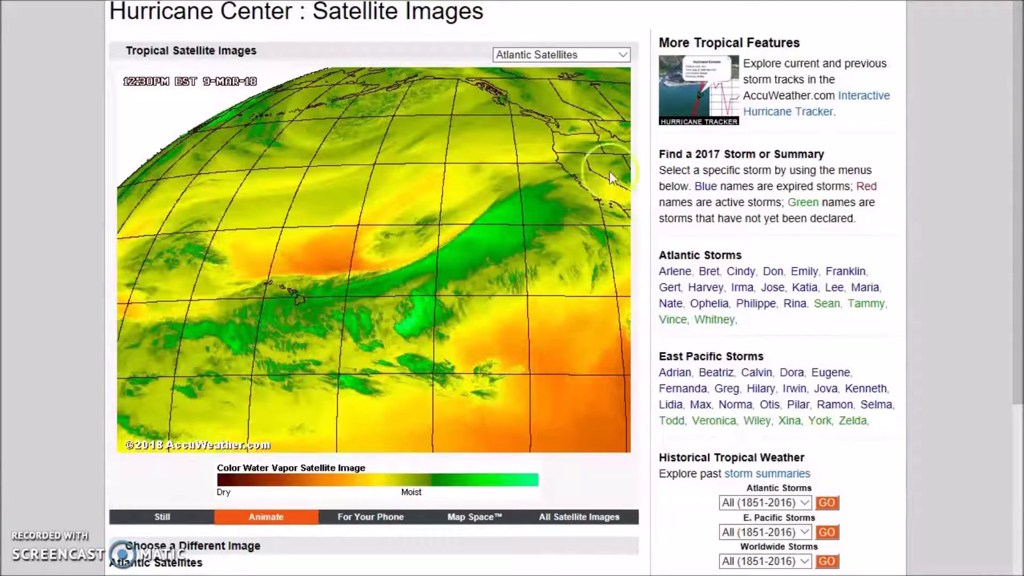
{"action": "left_click", "coordinate": [547, 279]}
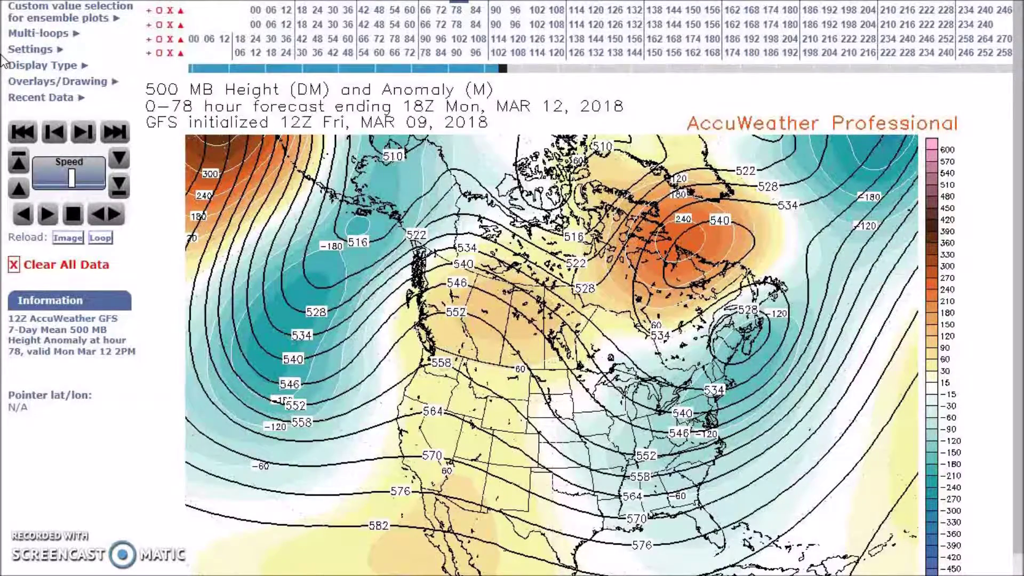
Trace the 500 mb height anomaly pattern through GFS hours 78, 162, 186 and 204 and the GEFS map at hour 240.
{"action": "mouse_move", "coordinate": [675, 17]}
{"action": "mouse_move", "coordinate": [712, 1]}
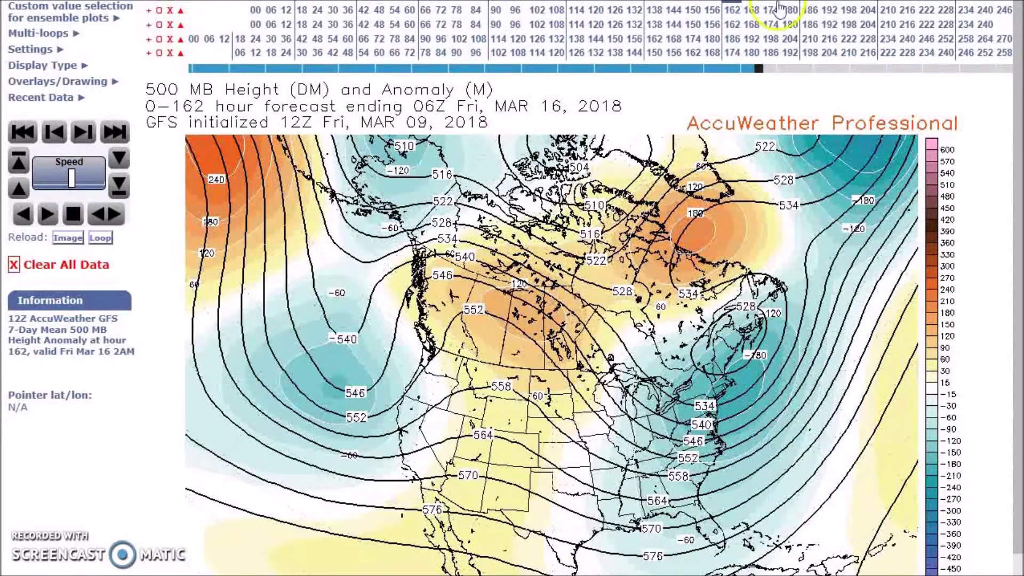
{"action": "mouse_move", "coordinate": [791, 8]}
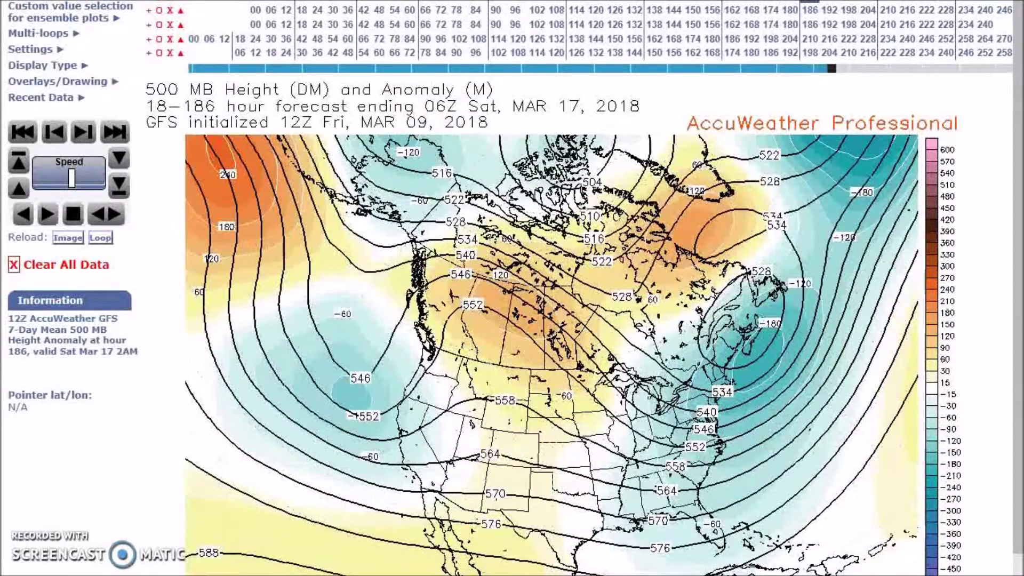
{"action": "mouse_move", "coordinate": [867, 8]}
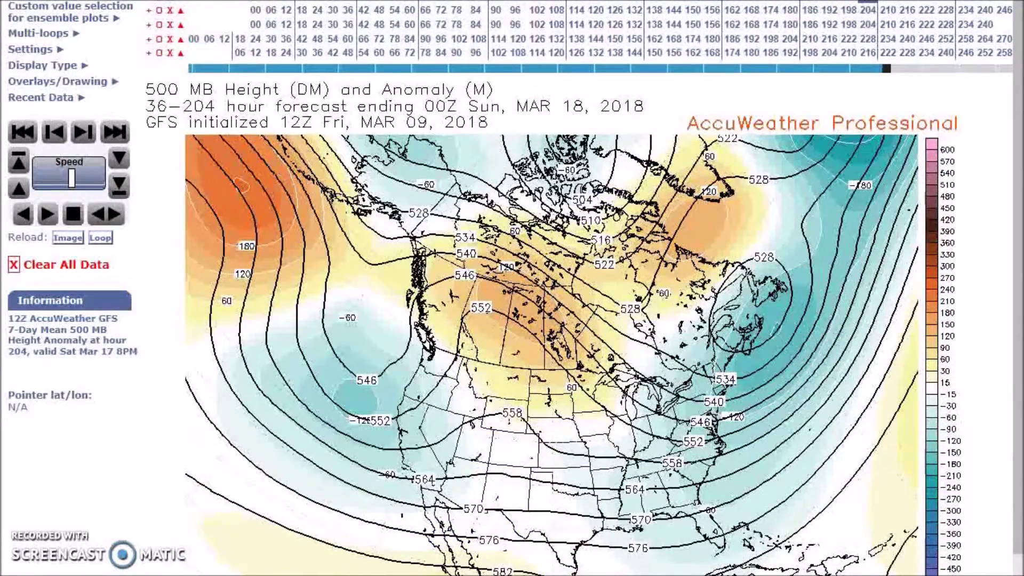
{"action": "mouse_move", "coordinate": [996, 8]}
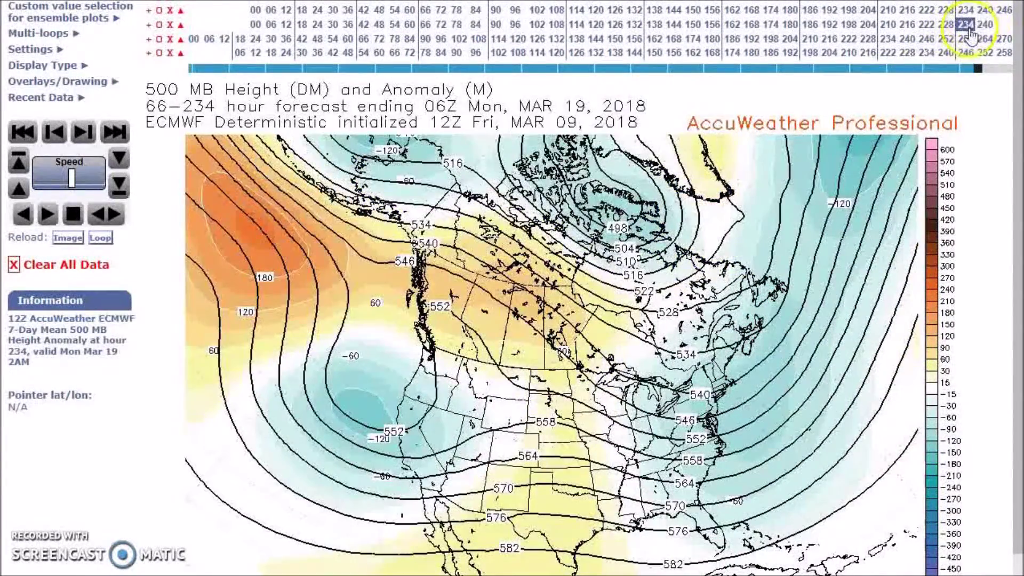
{"action": "mouse_move", "coordinate": [965, 42]}
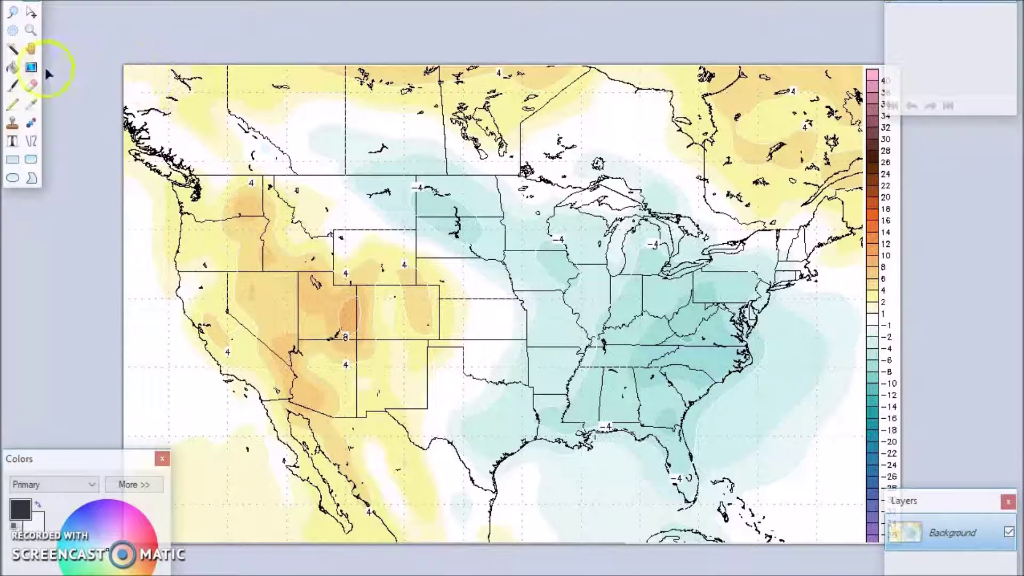
Switch to paint.net and draw temporary Paintbrush lines down the western and central United States on the temperature anomaly map, undoing each.
{"action": "left_click", "coordinate": [13, 85]}
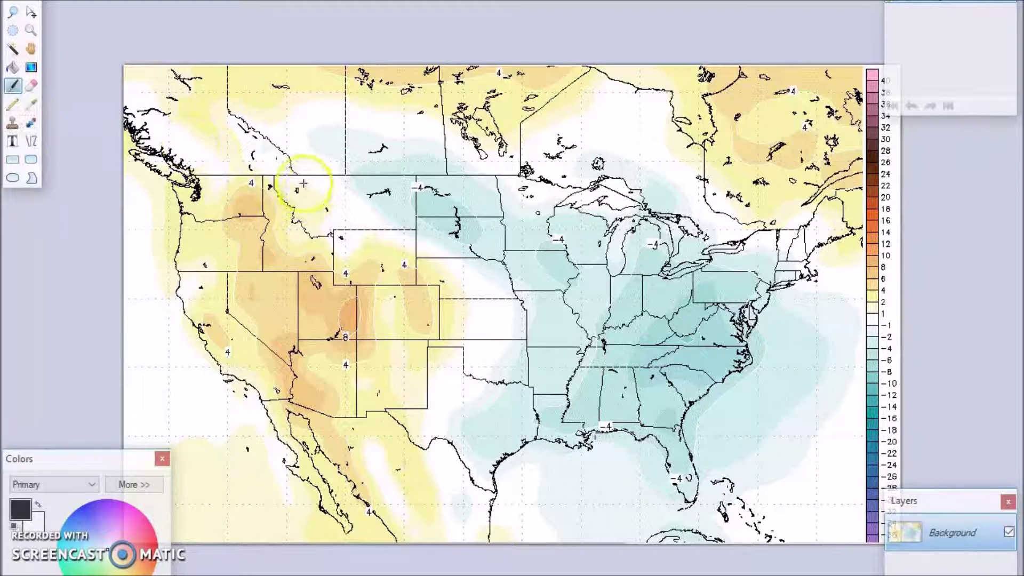
{"action": "left_click", "coordinate": [280, 178]}
{"action": "left_click_drag", "start_coordinate": [279, 177], "coordinate": [302, 414]}
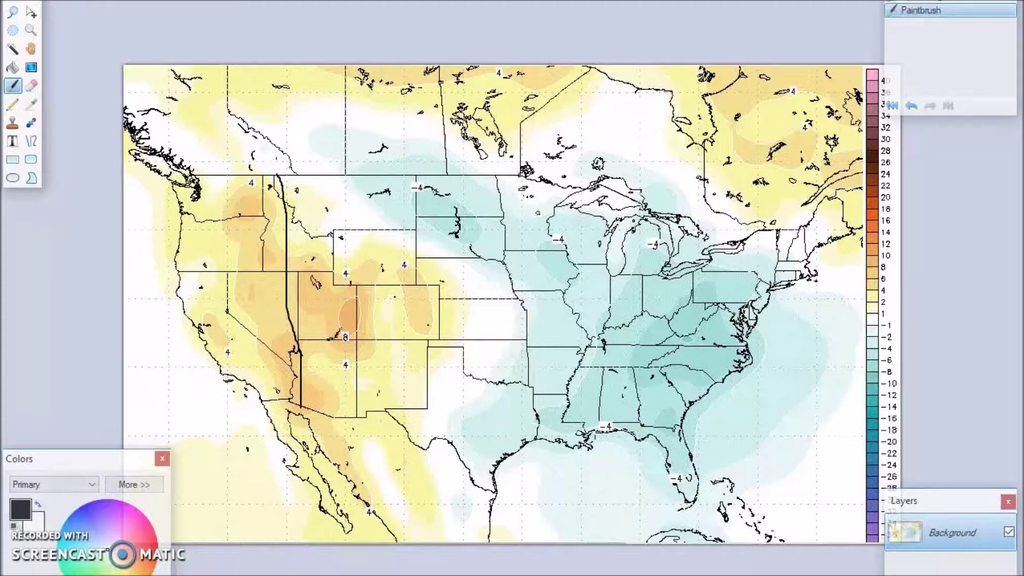
{"action": "key", "text": "ctrl+z"}
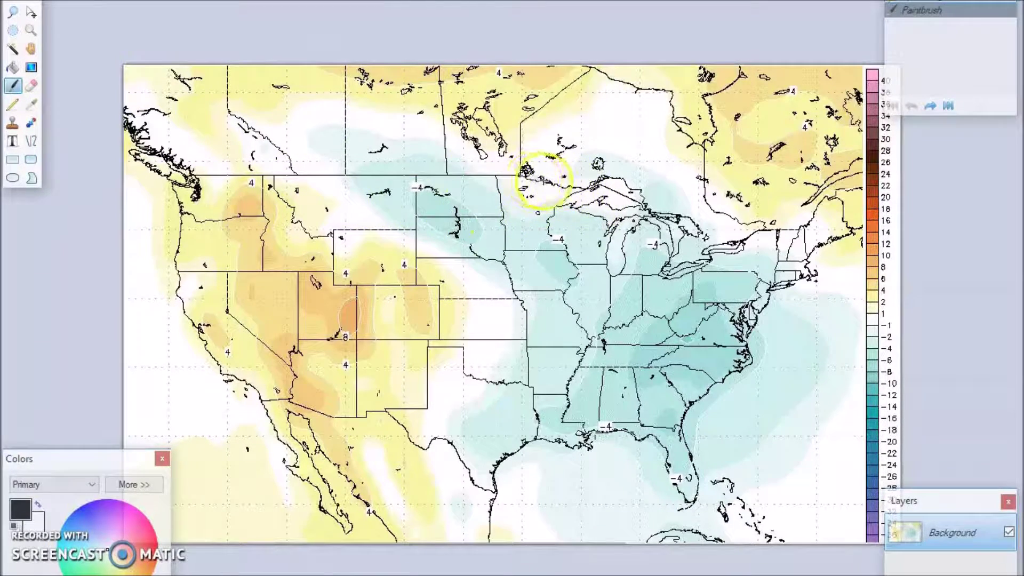
{"action": "left_click_drag", "start_coordinate": [533, 179], "coordinate": [544, 438]}
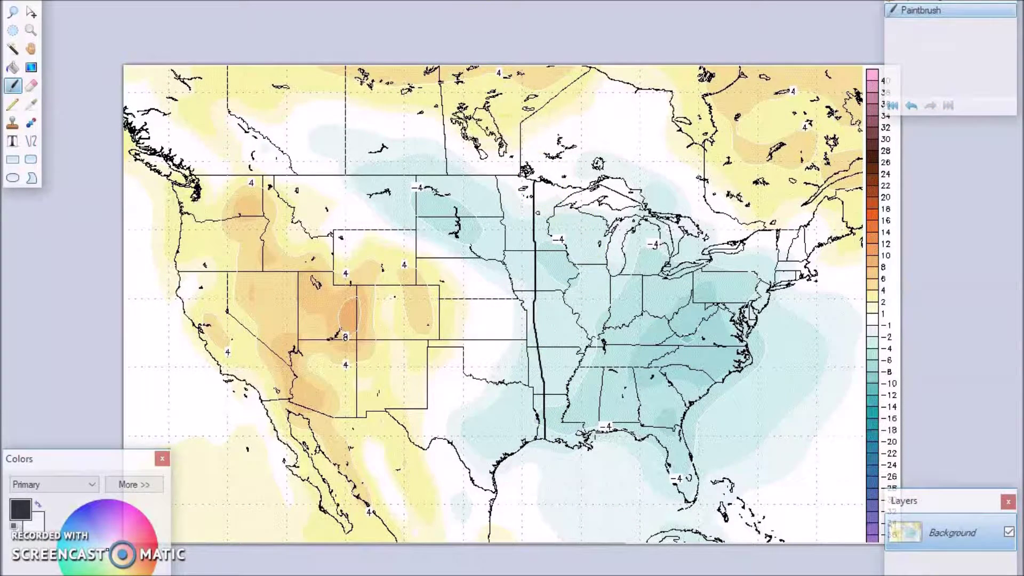
{"action": "key", "text": "ctrl+z"}
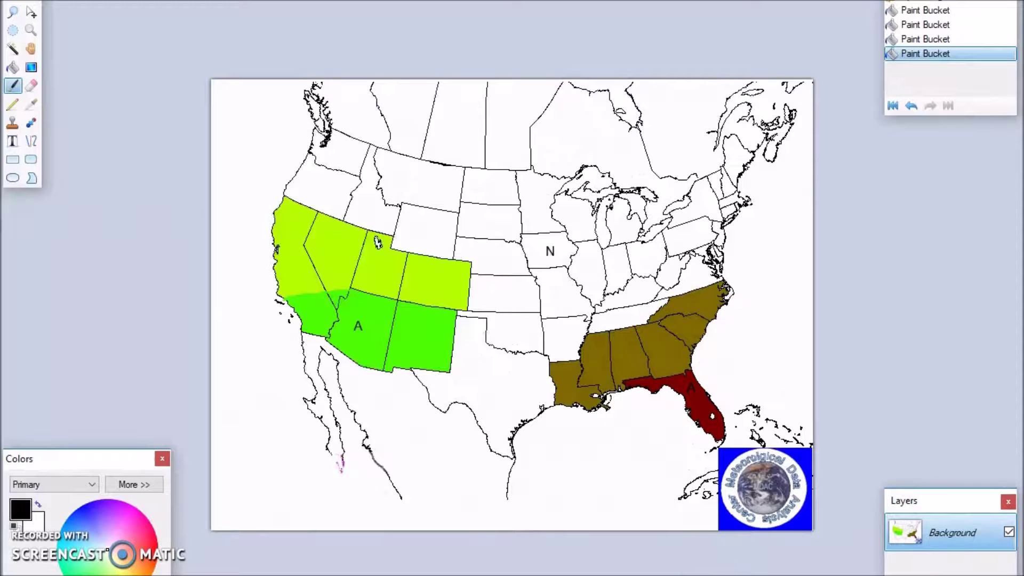
Switch to the browser and examine the 500 mb height anomaly maps for NAEFS hour 240 and GFS hours 252 and 258.
{"action": "mouse_move", "coordinate": [608, 575]}
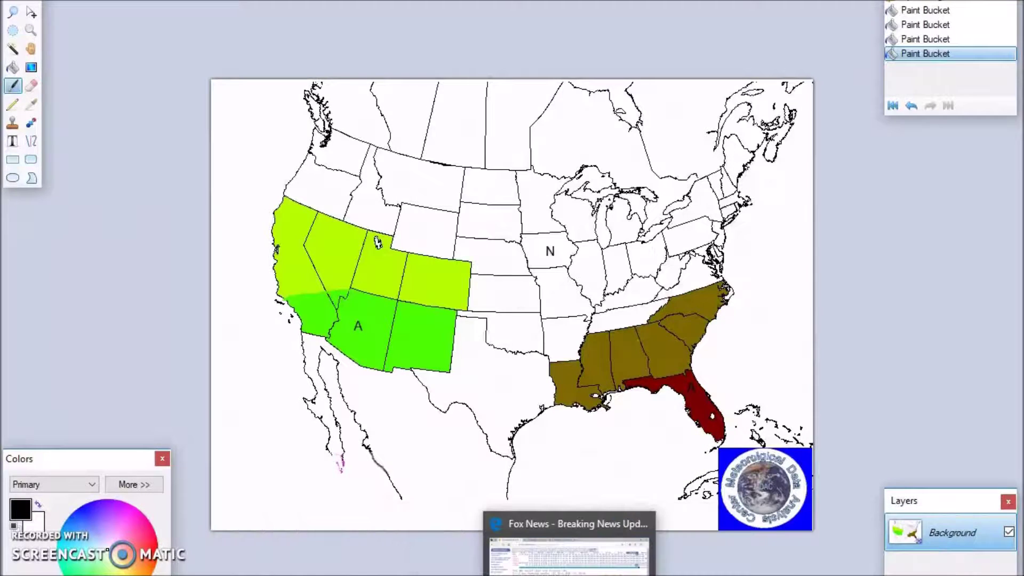
{"action": "left_click", "coordinate": [568, 549]}
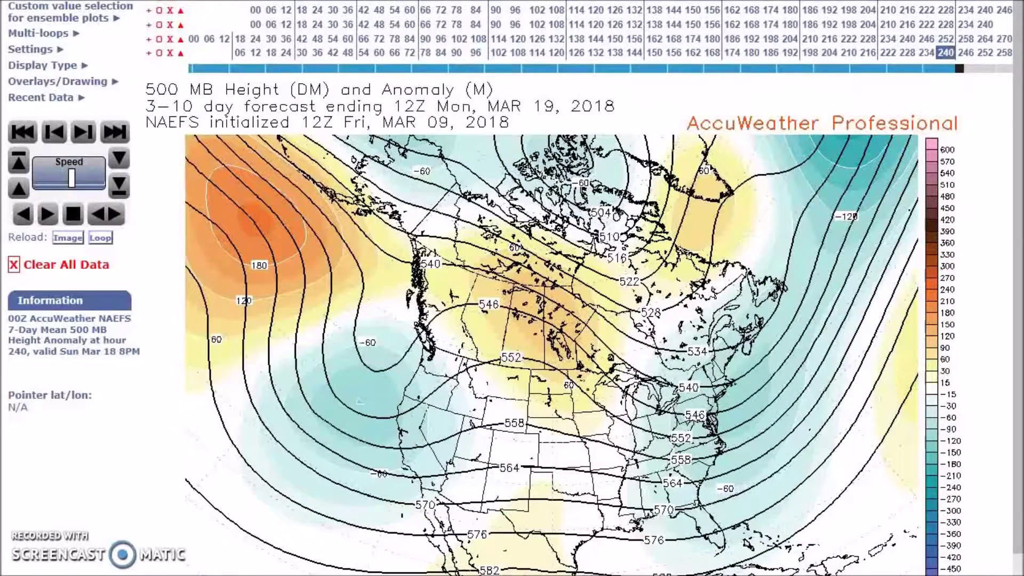
{"action": "scroll", "coordinate": [512, 320], "scroll_direction": "right", "scroll_amount": 7}
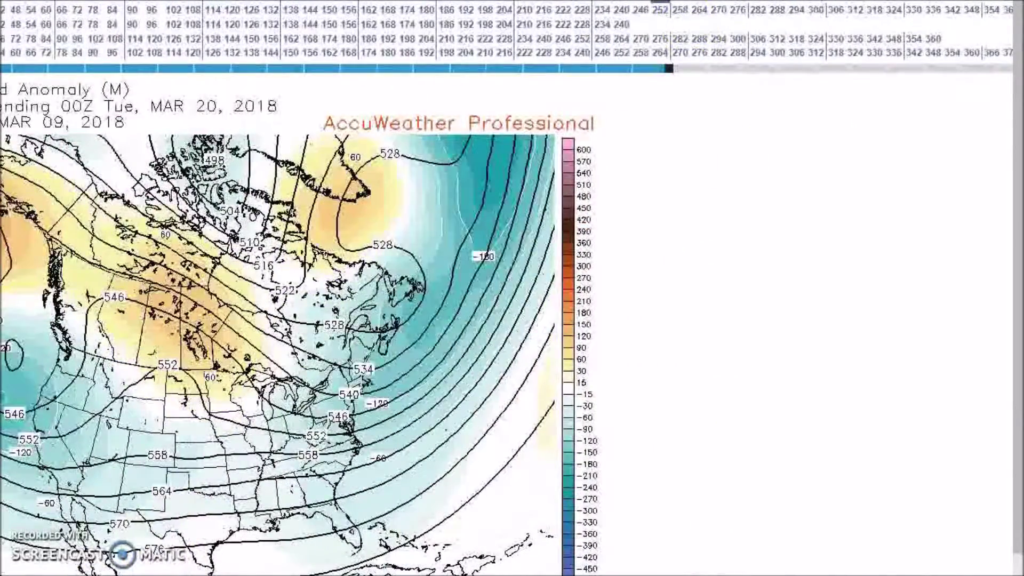
{"action": "left_click", "coordinate": [683, 10]}
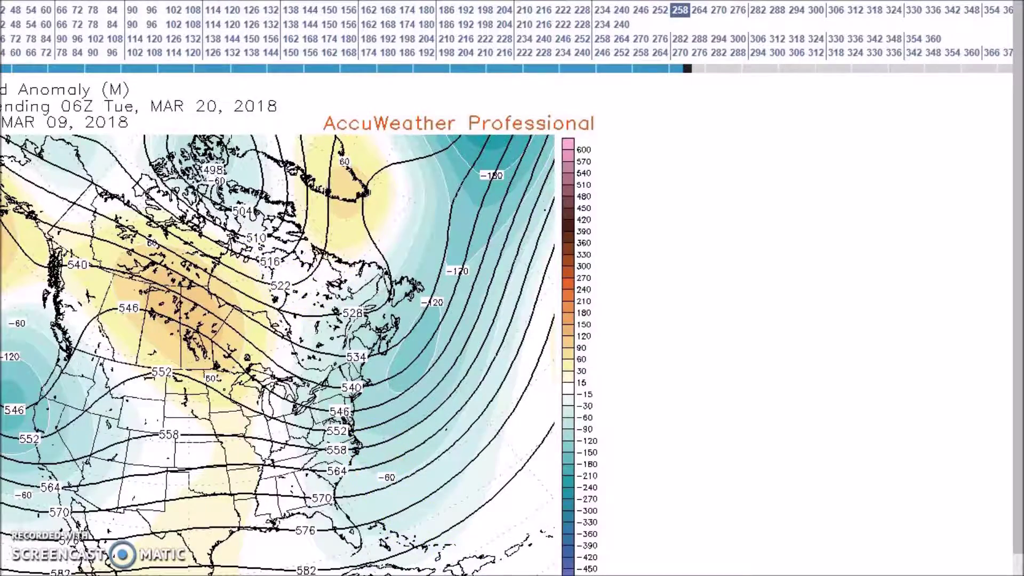
{"action": "scroll", "coordinate": [110, 252], "scroll_direction": "left", "scroll_amount": 5}
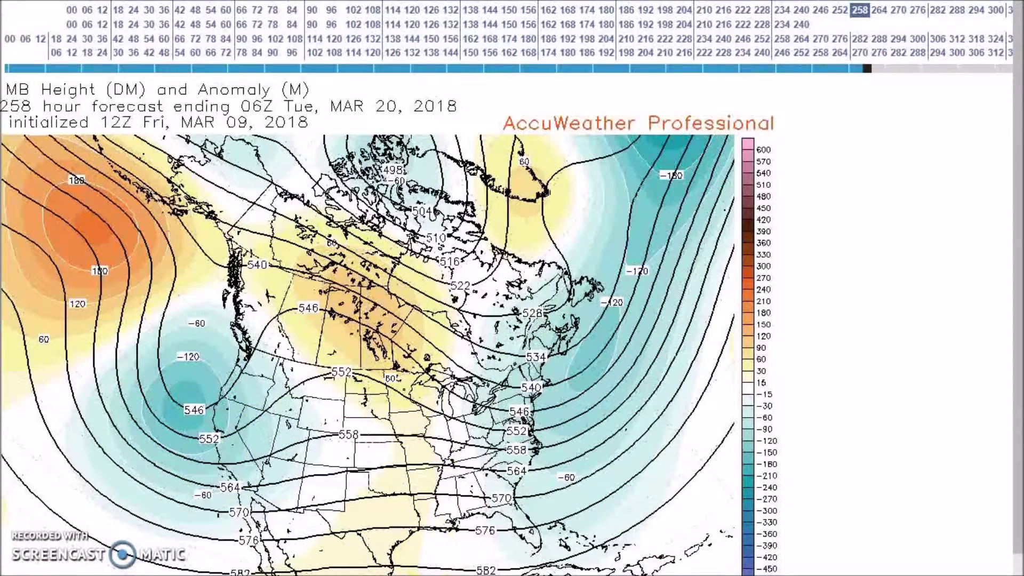
{"action": "scroll", "coordinate": [512, 288], "scroll_direction": "right", "scroll_amount": 2}
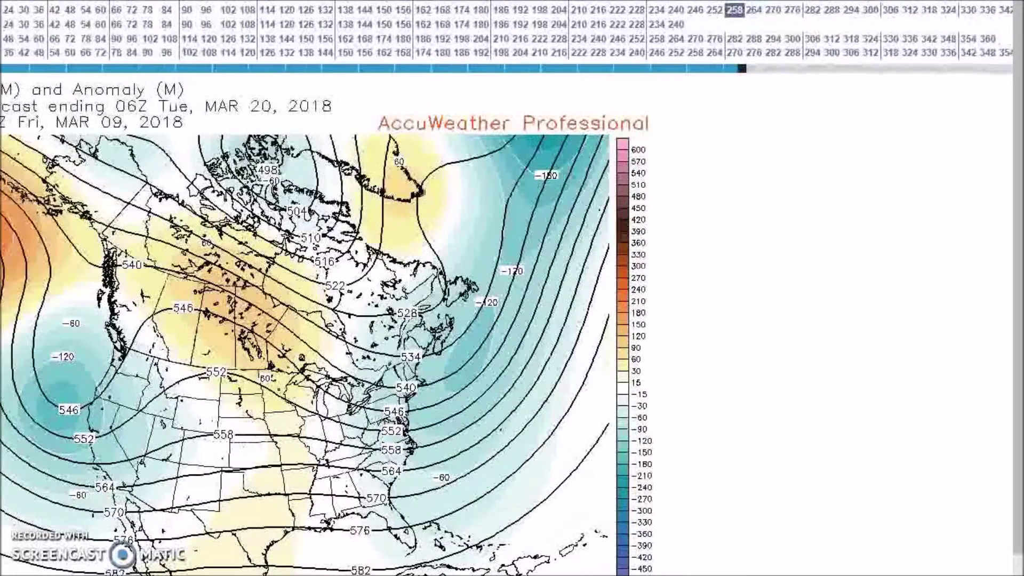
Compare the long-range 500 mb height anomaly maps from different models at forecast hours 336, 360 and 342.
{"action": "mouse_move", "coordinate": [805, 7]}
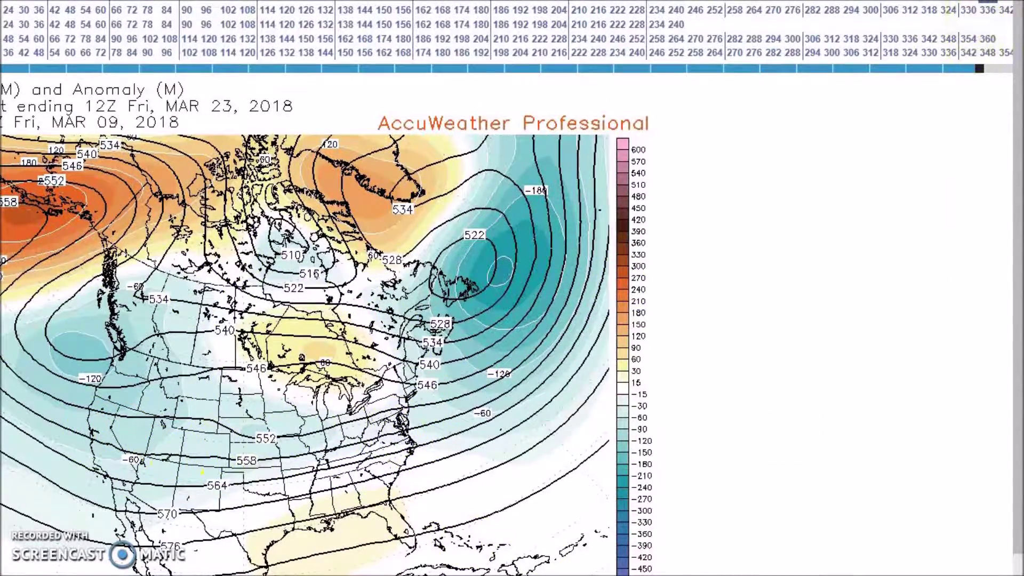
{"action": "left_click", "coordinate": [986, 11]}
{"action": "left_click", "coordinate": [987, 39]}
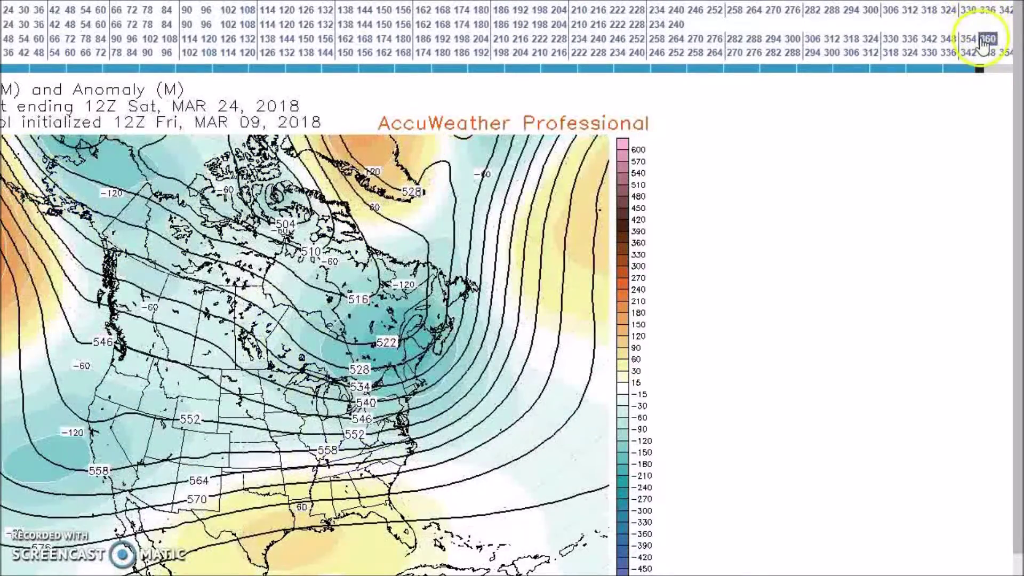
{"action": "left_click", "coordinate": [986, 11]}
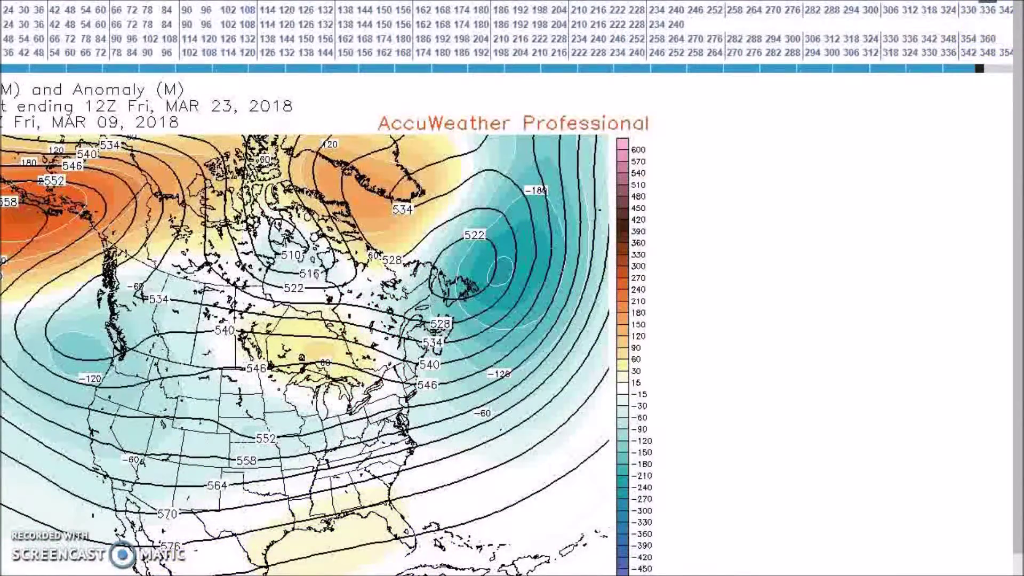
{"action": "left_click", "coordinate": [968, 52]}
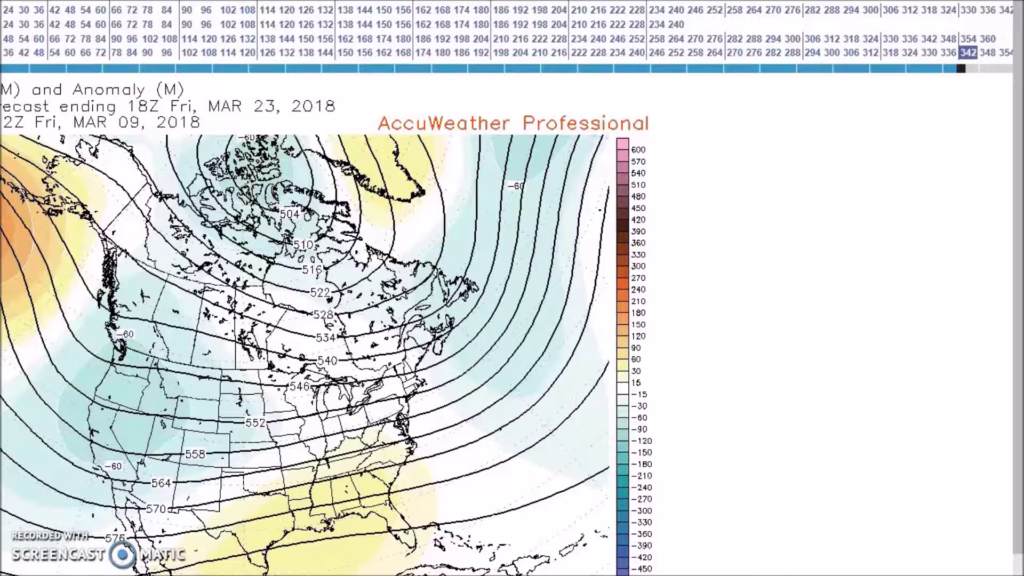
Switch to paint.net and bring up the United States temperature anomaly map with the scale reaching 60.
{"action": "left_click", "coordinate": [729, 572]}
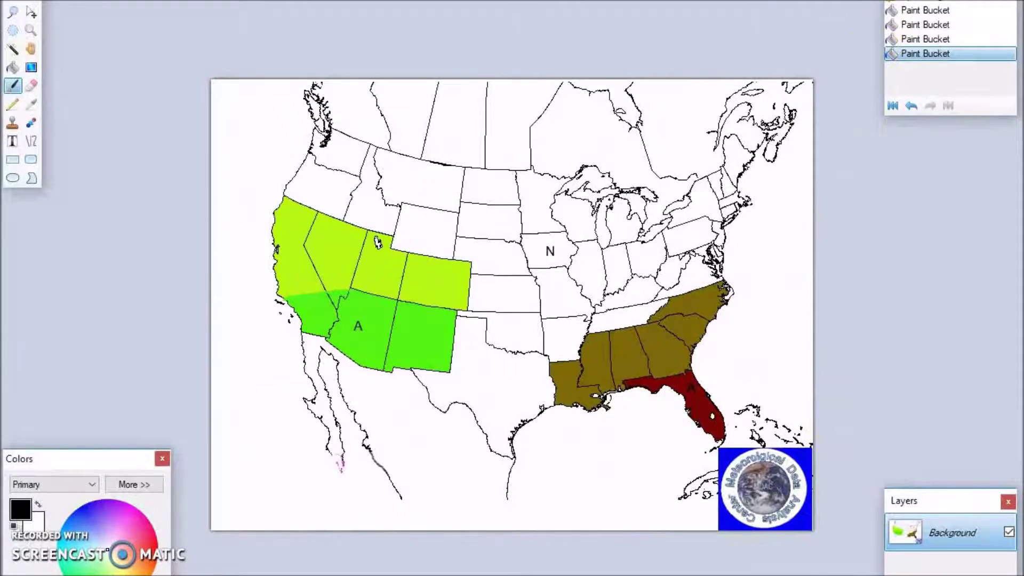
{"action": "key", "text": "ctrl+Tab"}
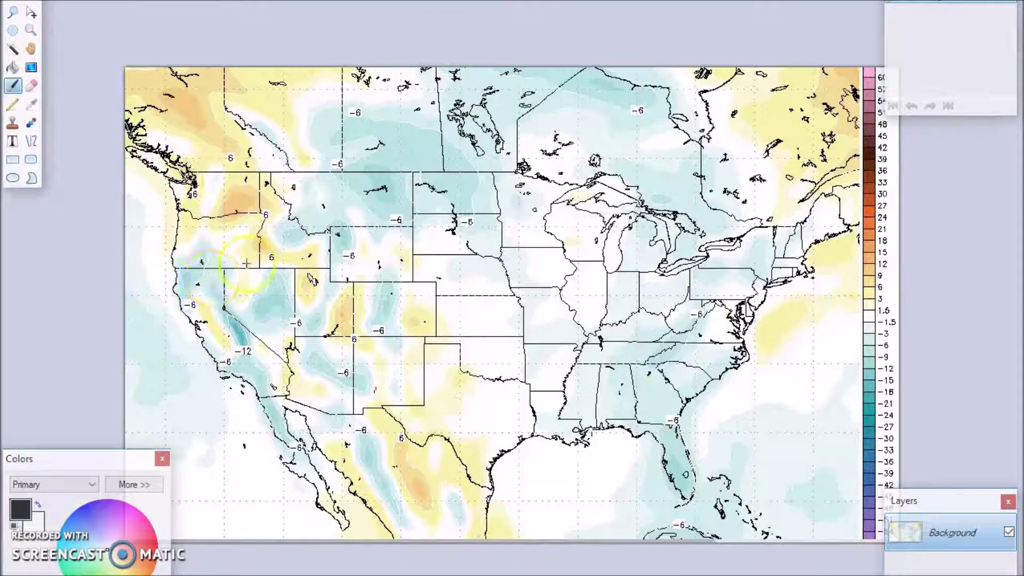